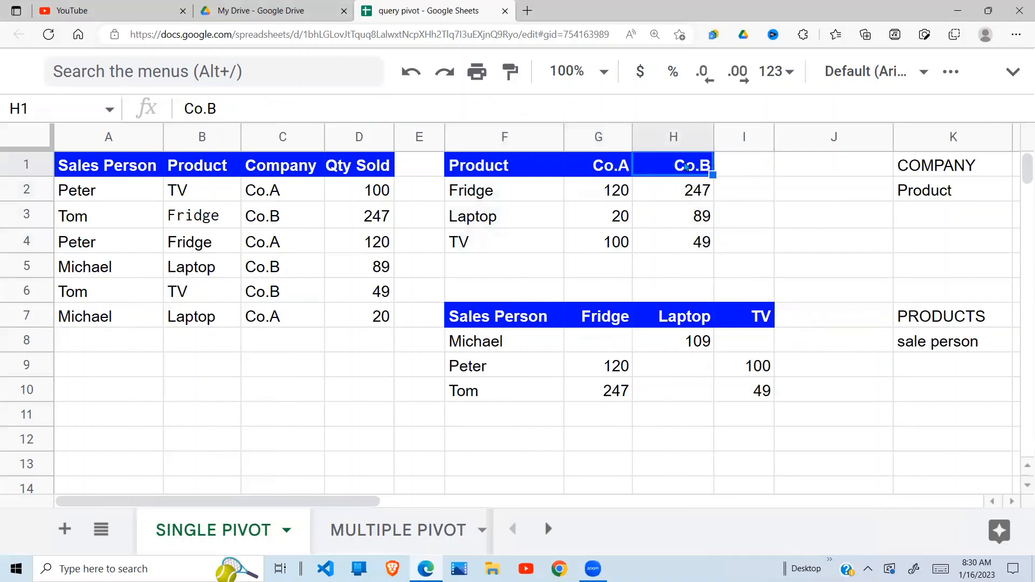
Examine the product-by-company pivot table in F1:H4, including its QUERY formula, row products, company columns and quantities.
{"action": "left_click_drag", "start_coordinate": [606, 189], "coordinate": [681, 243]}
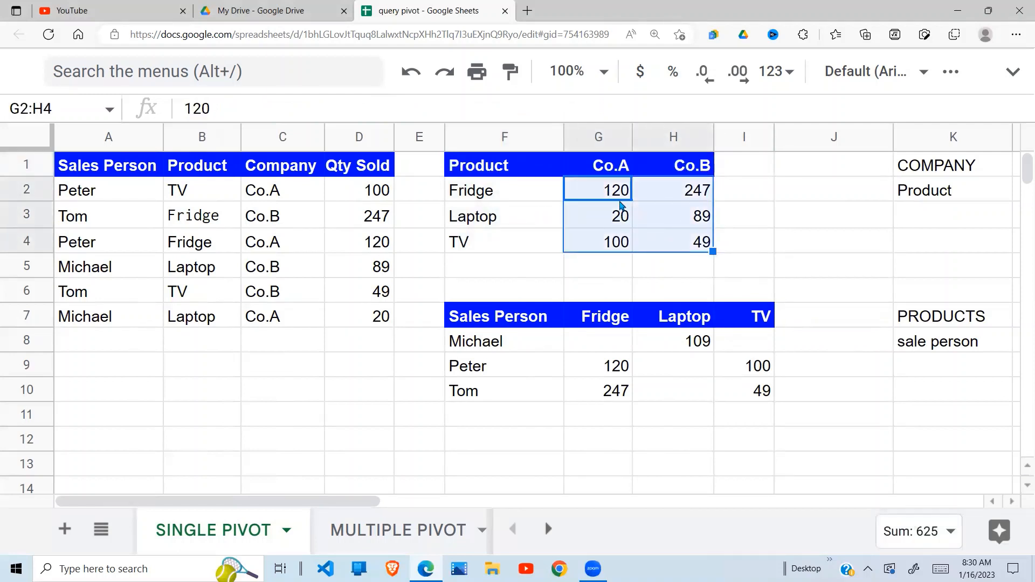
{"action": "left_click", "coordinate": [474, 215]}
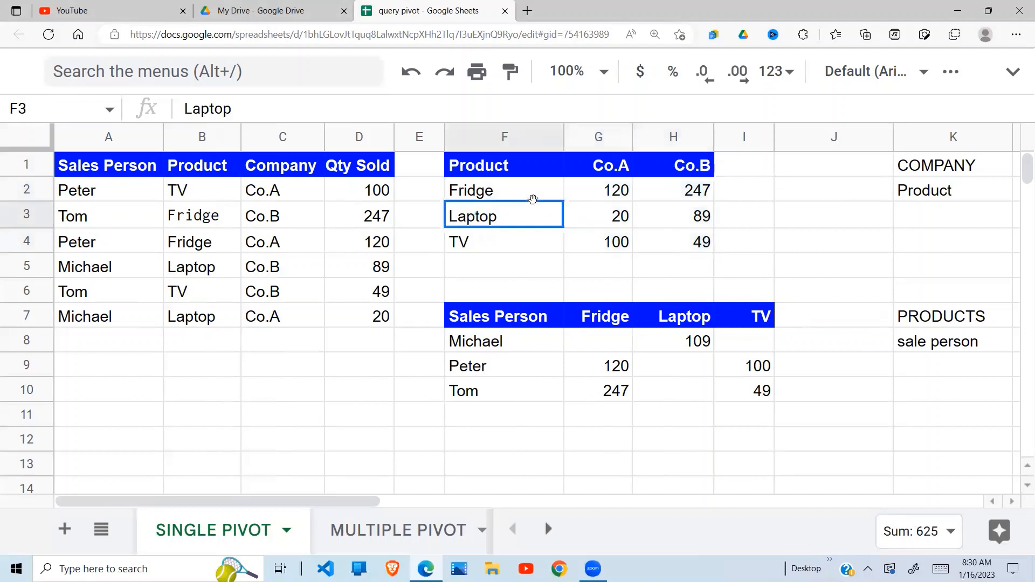
{"action": "left_click", "coordinate": [589, 196]}
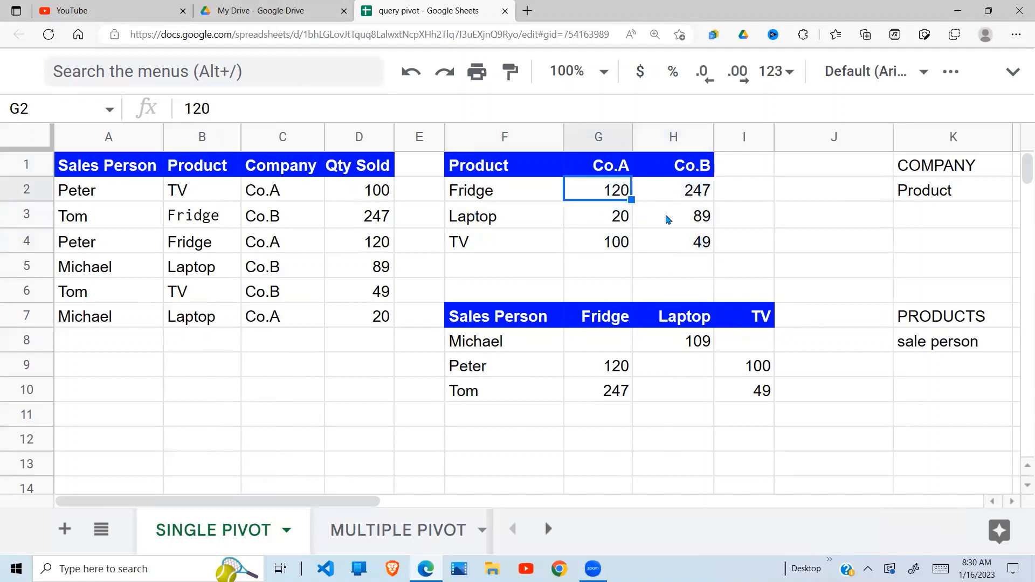
{"action": "left_click", "coordinate": [641, 237]}
{"action": "left_click_drag", "start_coordinate": [485, 168], "coordinate": [678, 242]}
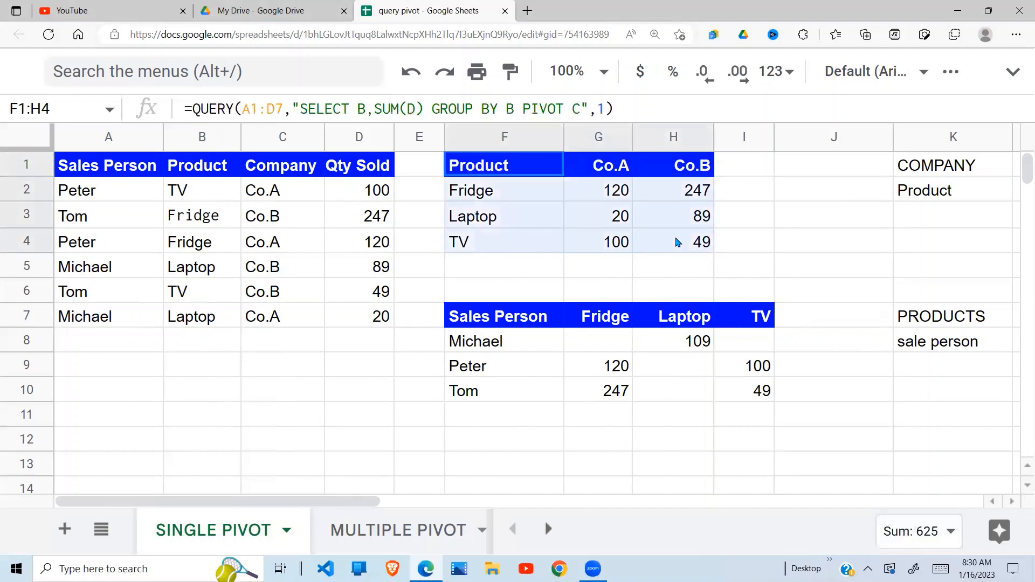
{"action": "left_click", "coordinate": [371, 296]}
{"action": "left_click_drag", "start_coordinate": [484, 180], "coordinate": [643, 241]}
{"action": "left_click", "coordinate": [431, 398]}
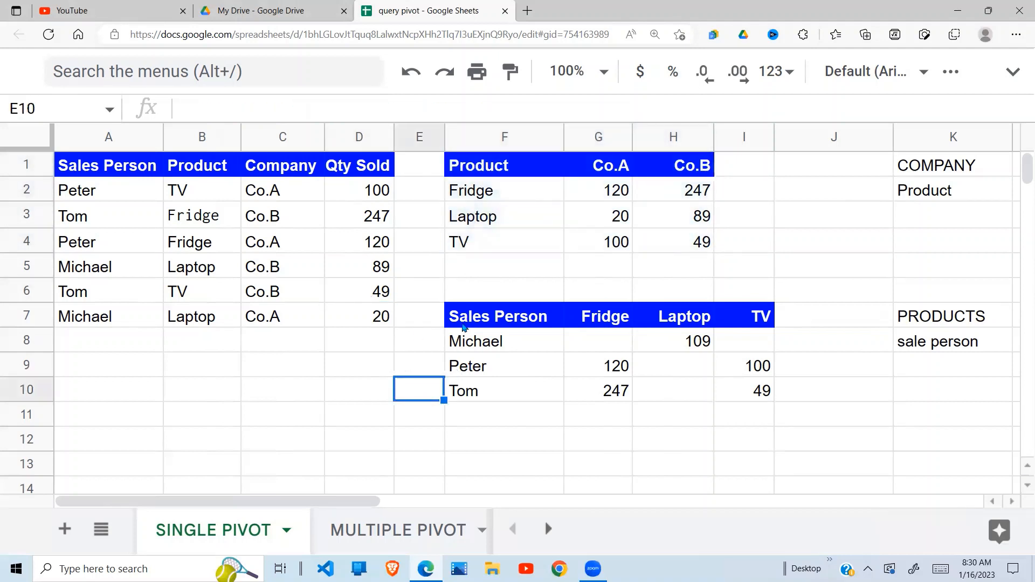
Examine the salesperson-by-product pivot table starting at F7 and compare its row and column headers with those of the product-by-company table.
{"action": "left_click_drag", "start_coordinate": [508, 325], "coordinate": [730, 421]}
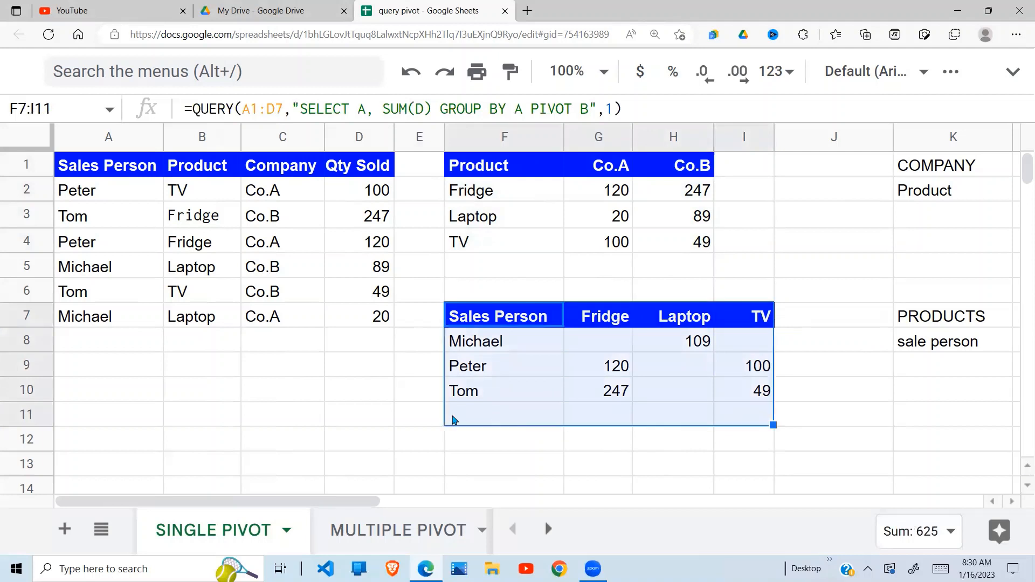
{"action": "left_click", "coordinate": [489, 318]}
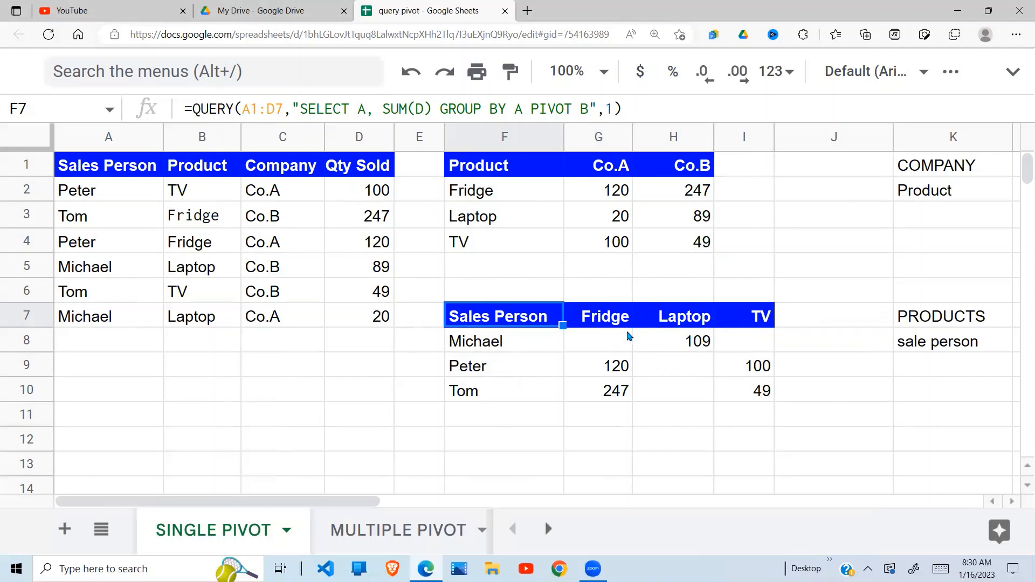
{"action": "left_click", "coordinate": [588, 402]}
{"action": "left_click_drag", "start_coordinate": [621, 327], "coordinate": [759, 426]}
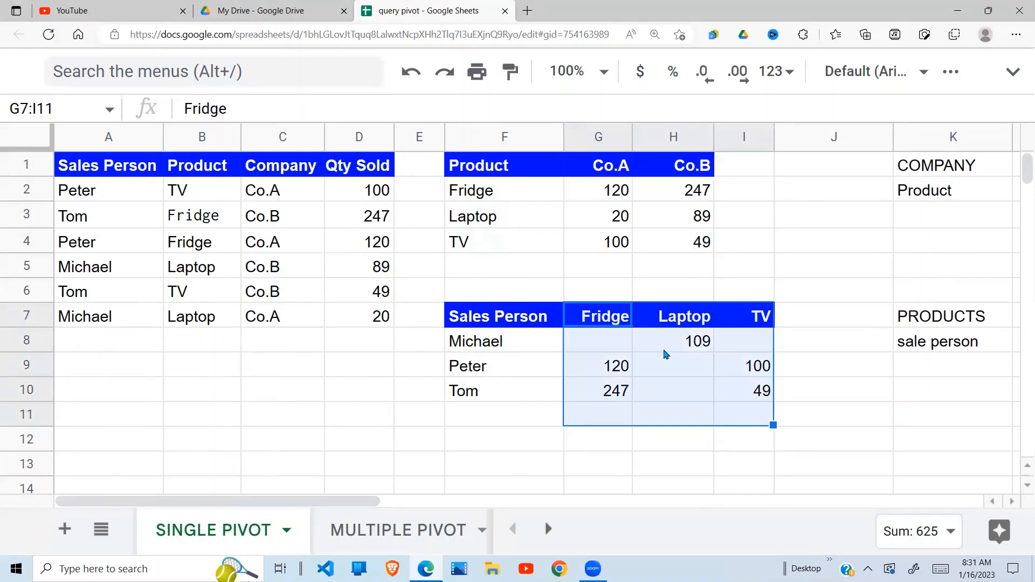
{"action": "left_click", "coordinate": [515, 341]}
{"action": "left_click", "coordinate": [510, 367]}
{"action": "left_click", "coordinate": [499, 395]}
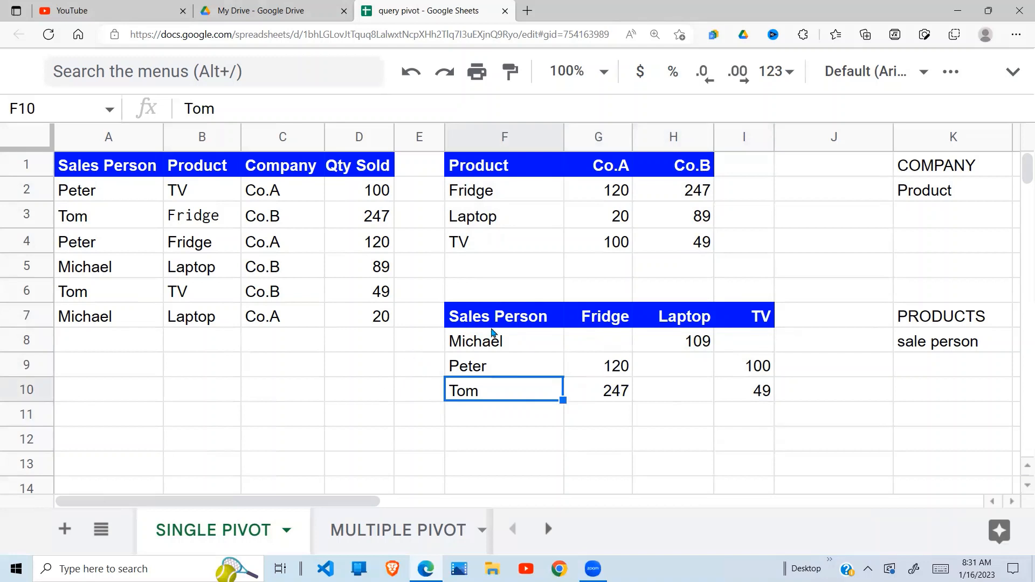
{"action": "left_click", "coordinate": [622, 171]}
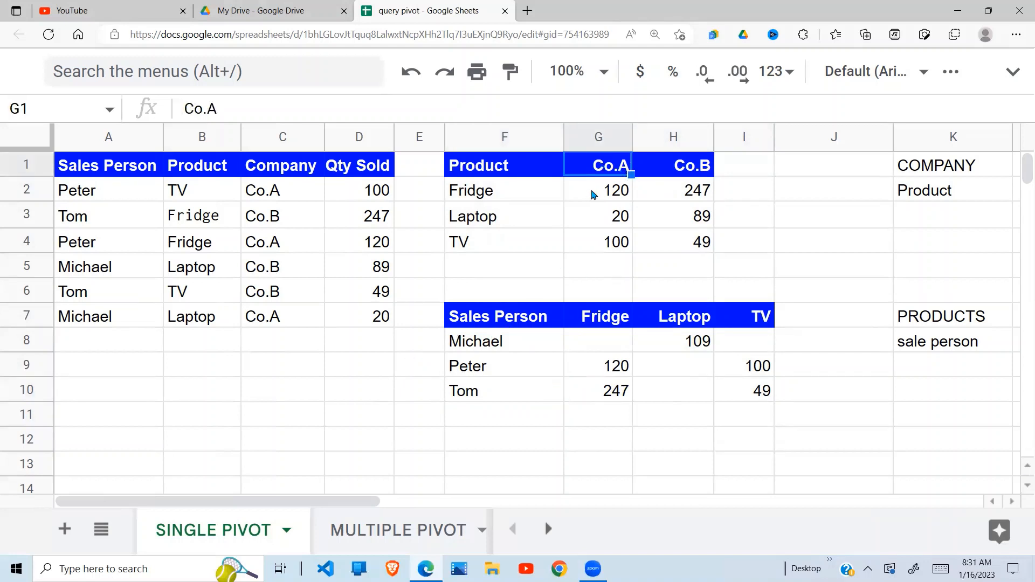
{"action": "left_click", "coordinate": [608, 311]}
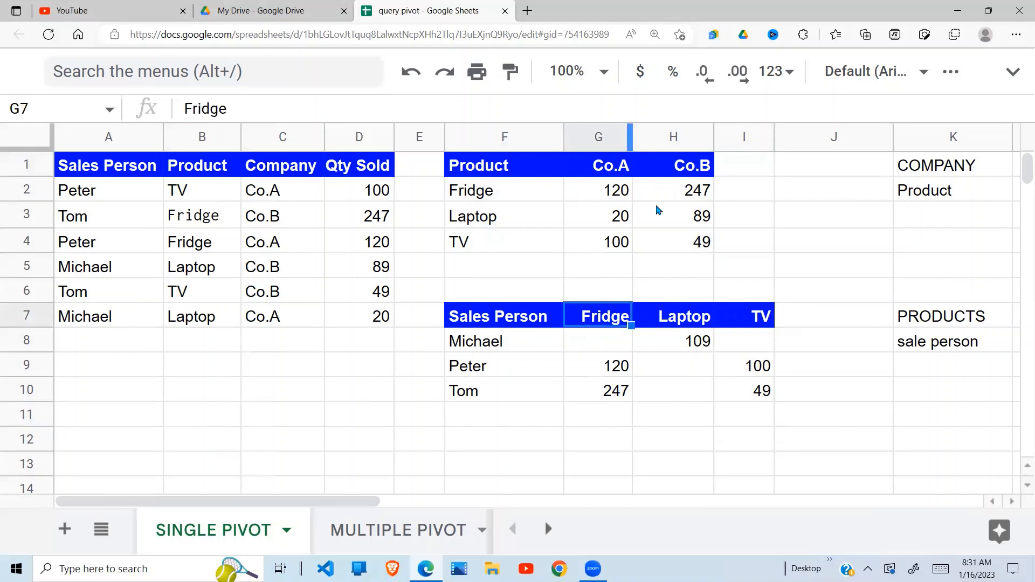
{"action": "left_click", "coordinate": [514, 323]}
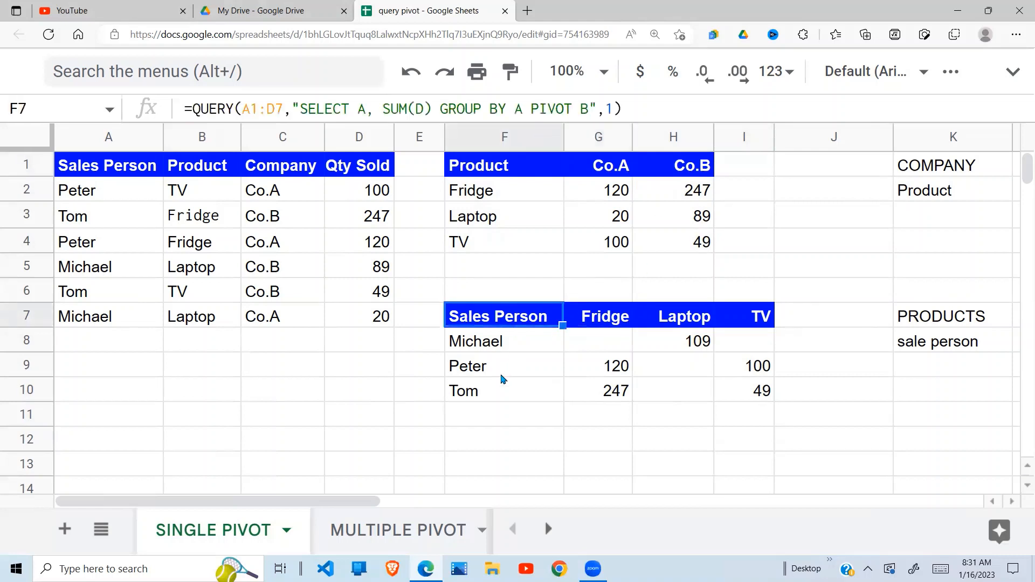
{"action": "left_click", "coordinate": [503, 373]}
{"action": "left_click", "coordinate": [512, 273]}
Replace the pivot formula in F1 with a QUERY over A1:D7 that has an empty query string and 1 header row.
{"action": "left_click", "coordinate": [506, 170]}
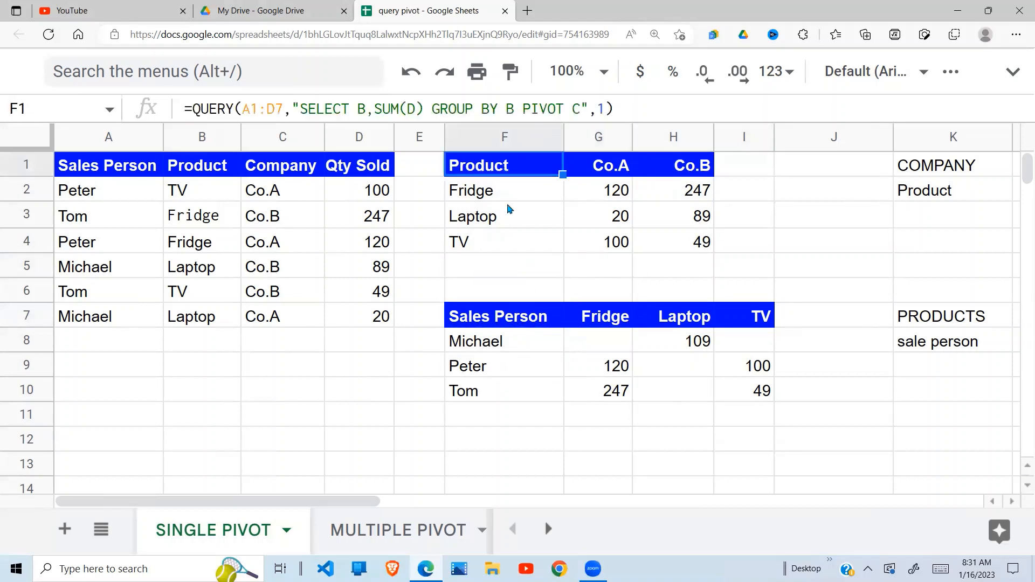
{"action": "key", "text": "Delete"}
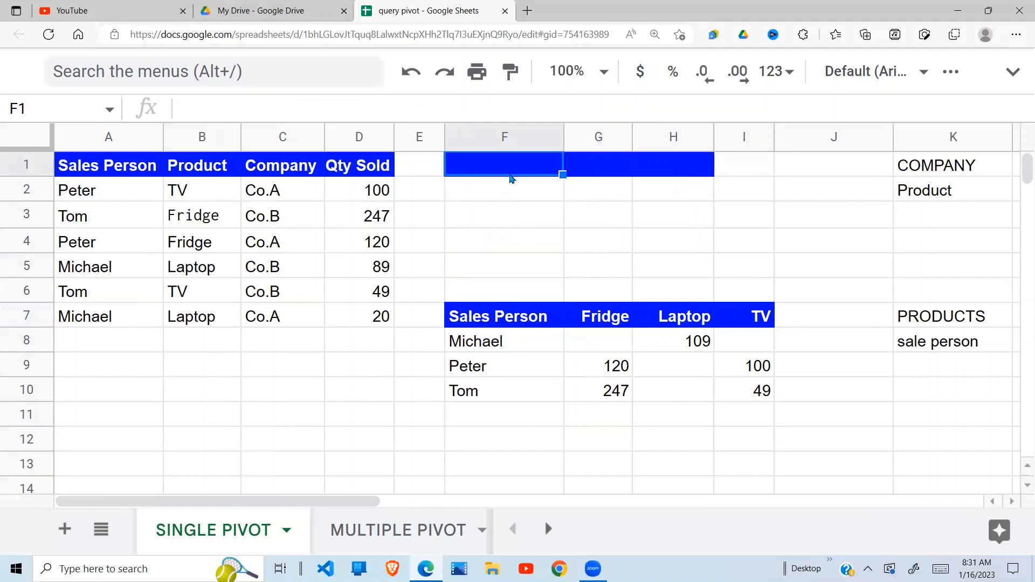
{"action": "type", "text": "=qu"}
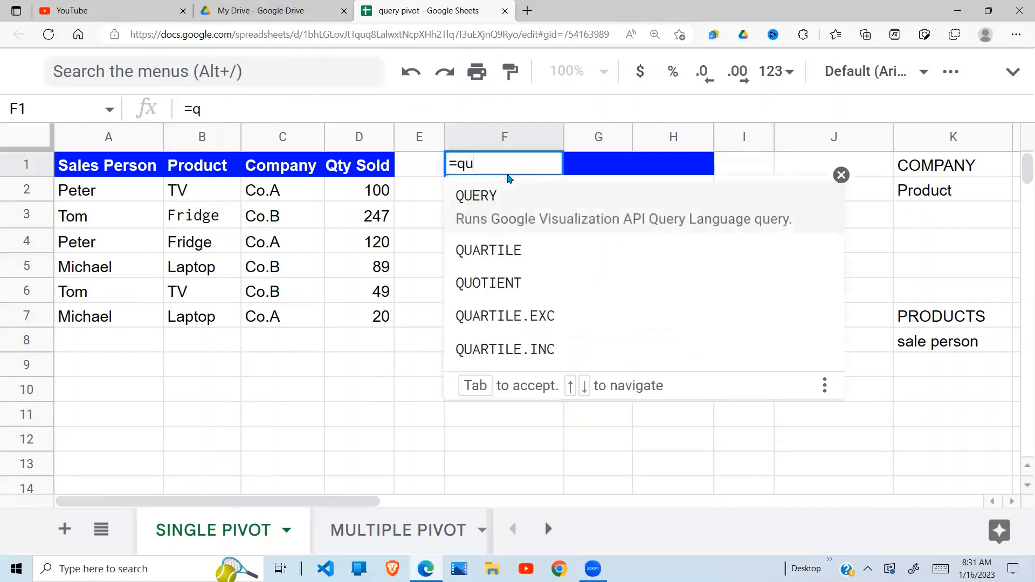
{"action": "type", "text": "ery("}
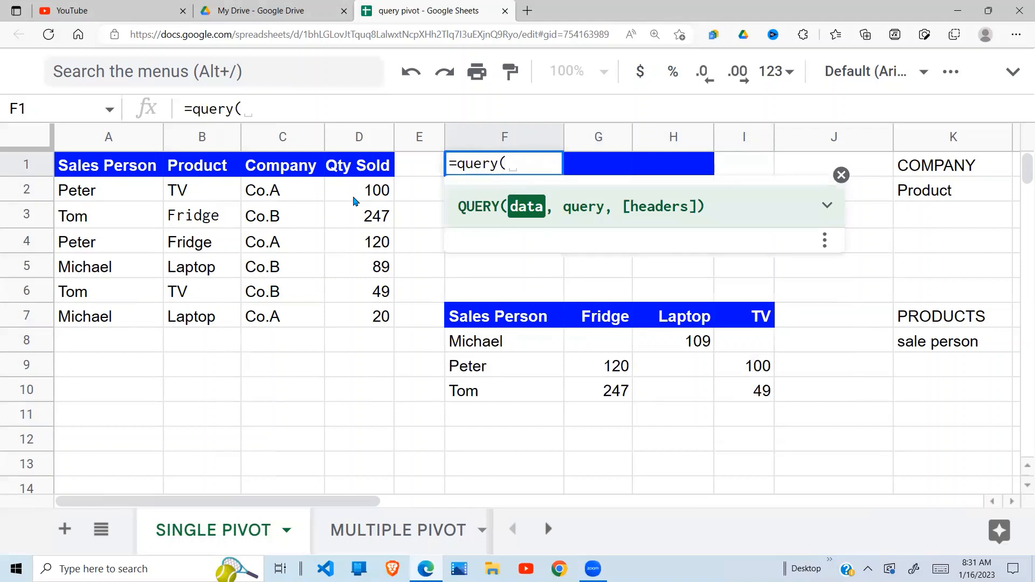
{"action": "left_click_drag", "start_coordinate": [101, 176], "coordinate": [379, 321]}
{"action": "type", "text": ","}
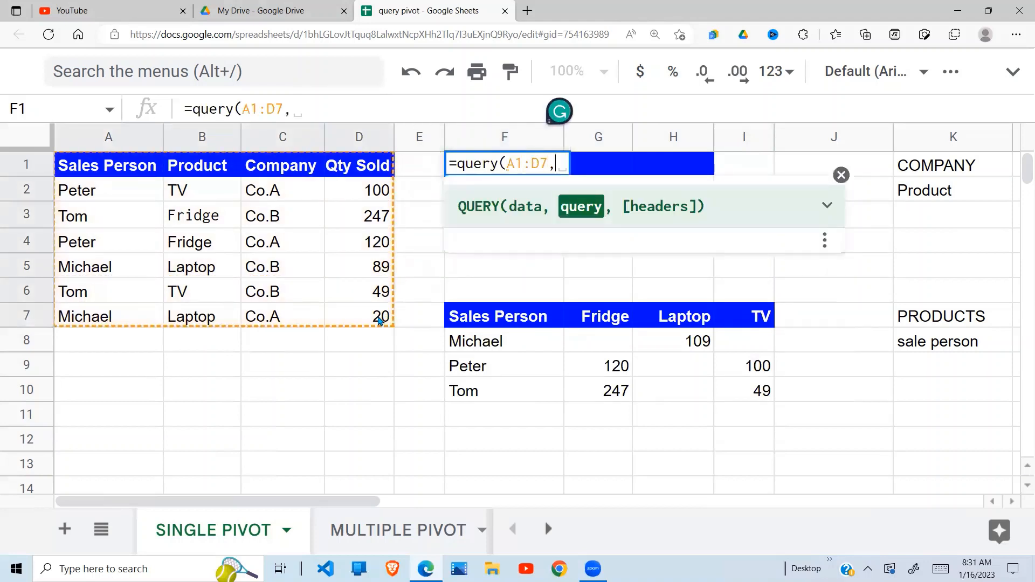
{"action": "type", "text": "\"\",1"}
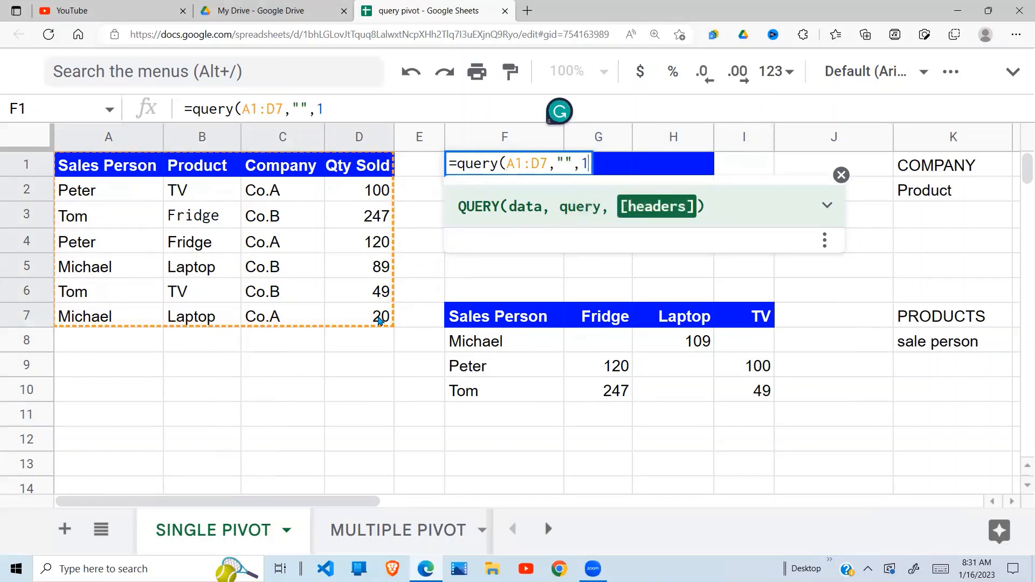
{"action": "type", "text": ")"}
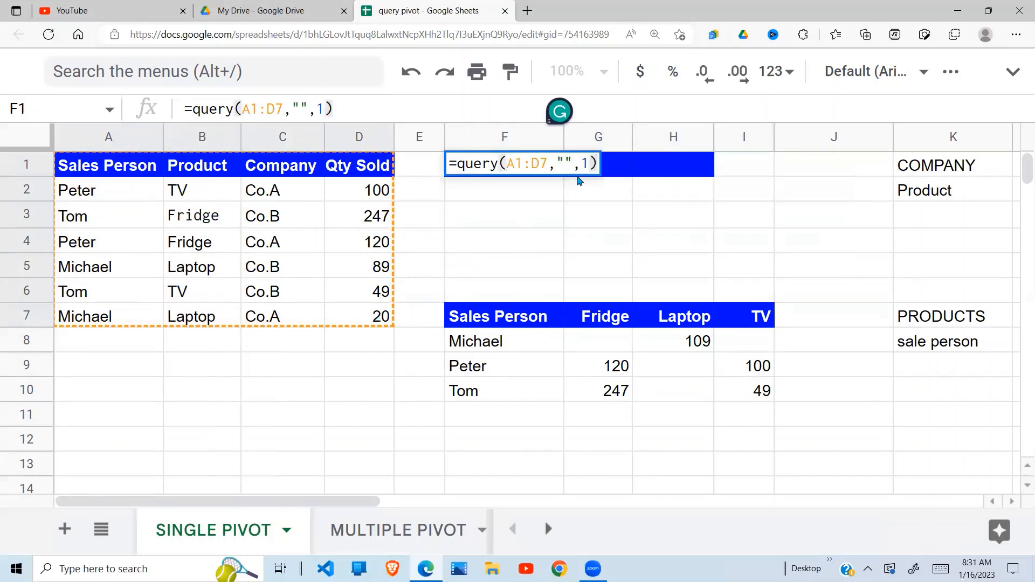
Fill the empty query string in F1 with "select B,sum(D)," to return products and their summed quantities.
{"action": "left_click", "coordinate": [567, 162]}
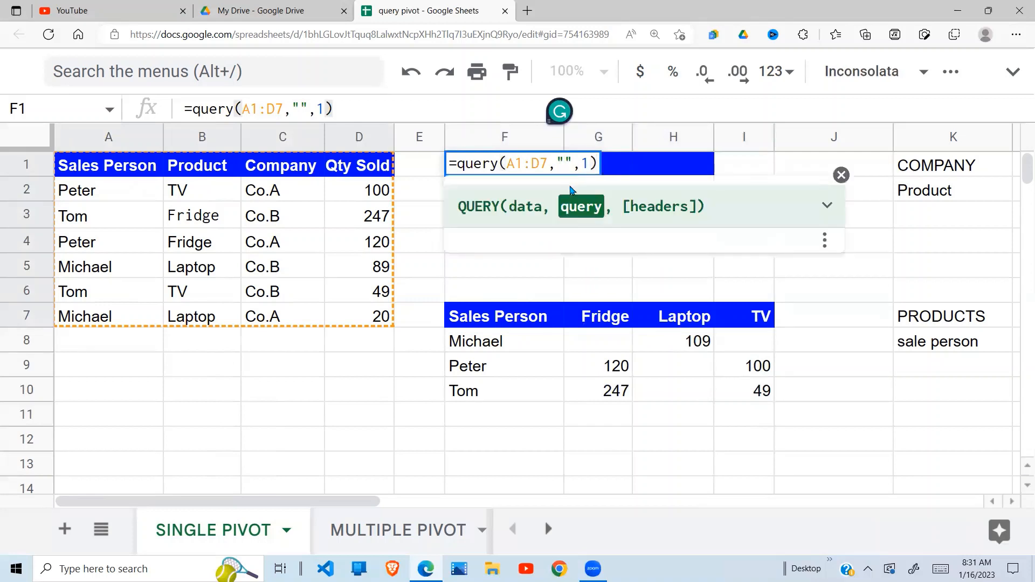
{"action": "type", "text": "selec"}
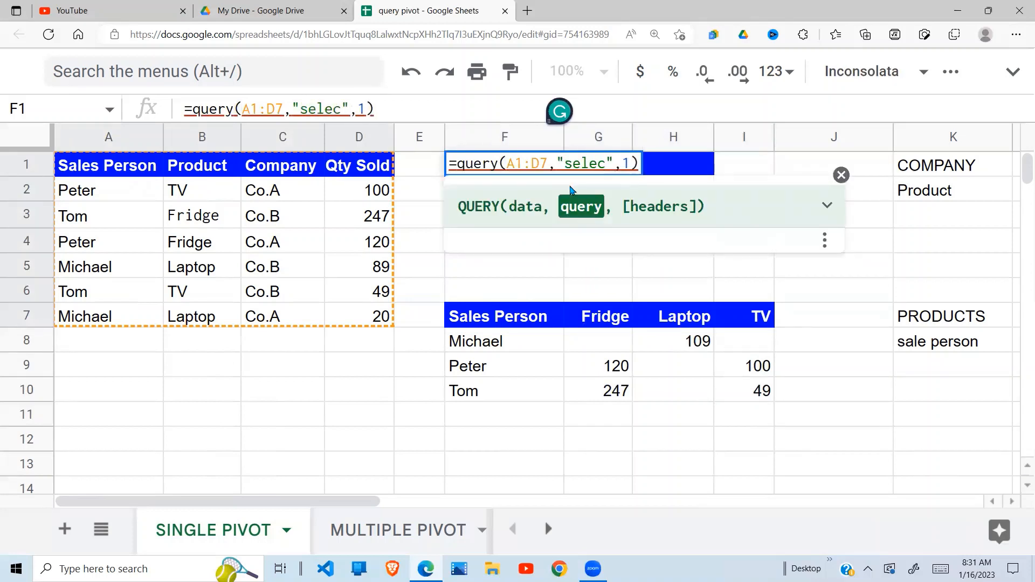
{"action": "type", "text": "t"}
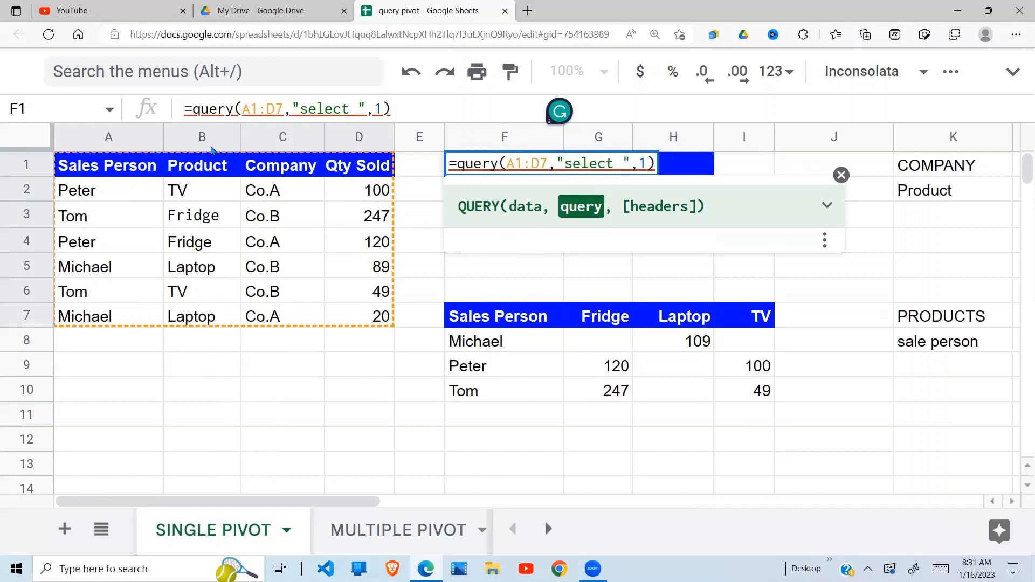
{"action": "type", "text": "B"}
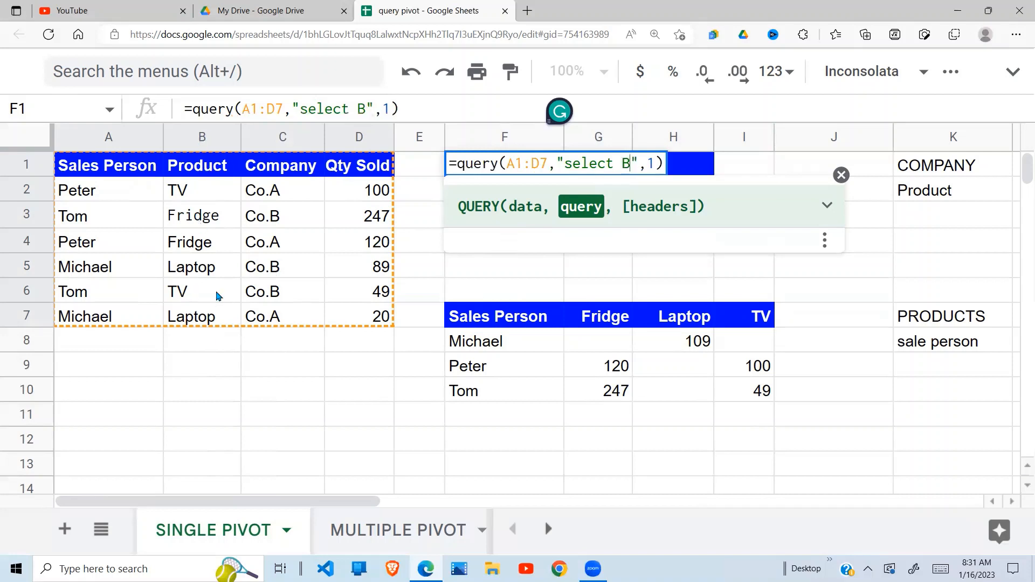
{"action": "type", "text": ","}
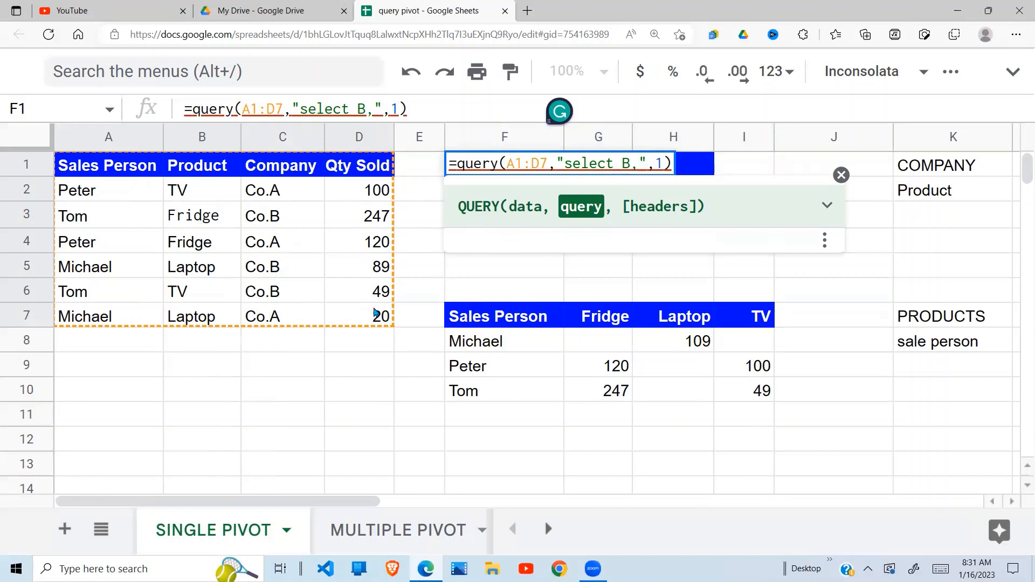
{"action": "type", "text": "sum("}
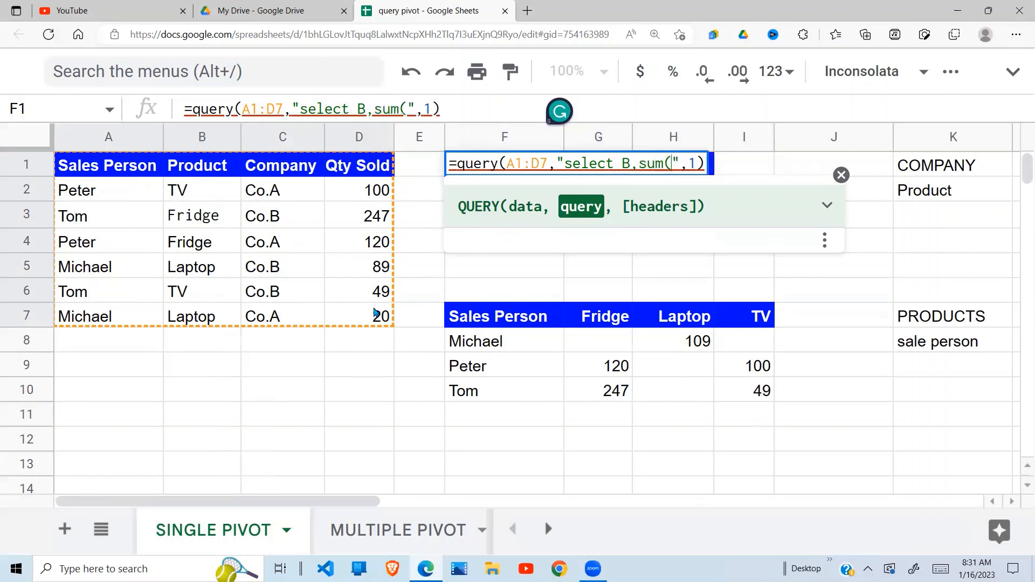
{"action": "type", "text": "D),"}
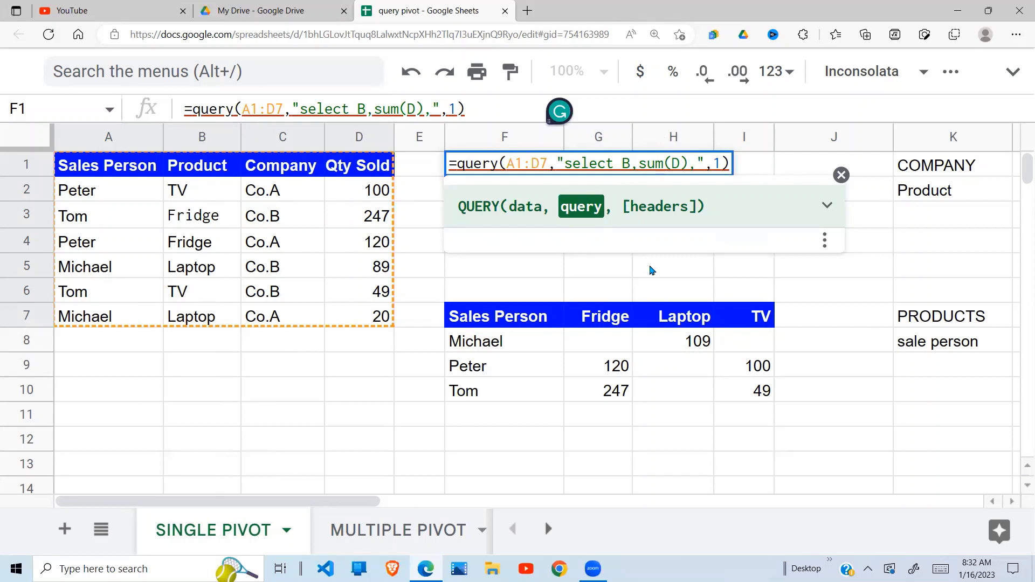
Append "GROUP BY B PIVOT C" to the query string and commit the formula in F1.
{"action": "type", "text": "GROUP "}
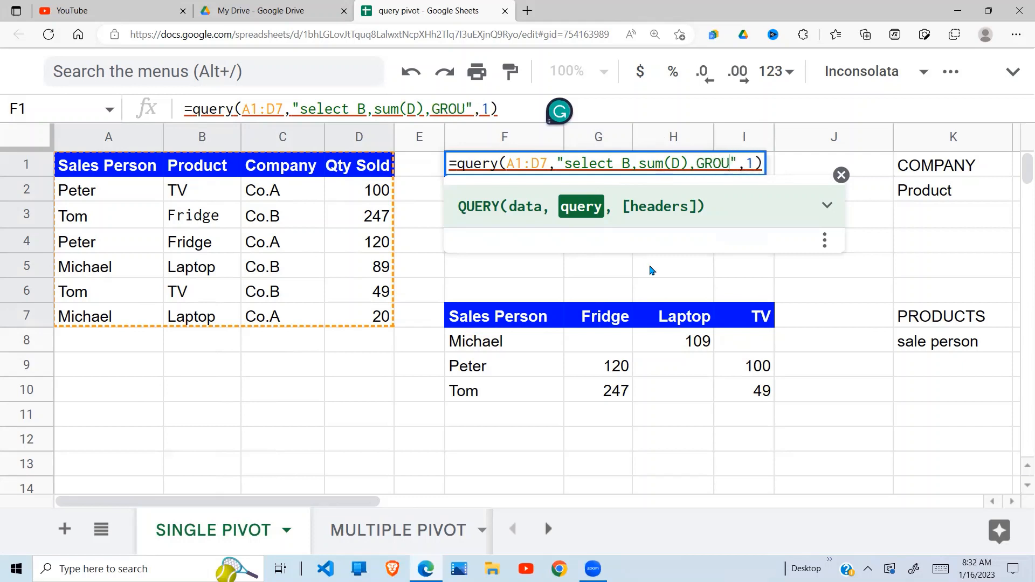
{"action": "type", "text": "BY "}
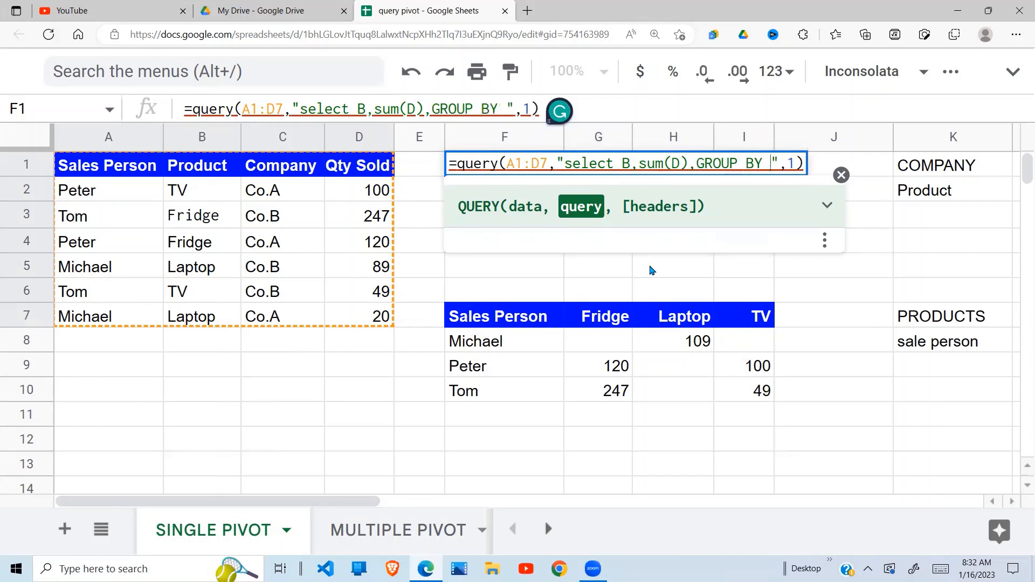
{"action": "type", "text": "B"}
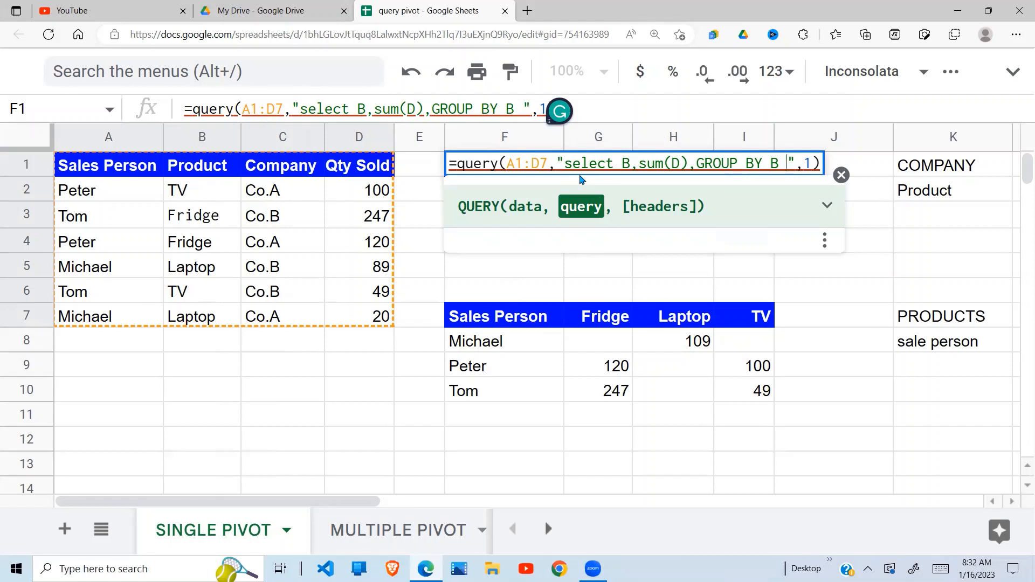
{"action": "type", "text": "PIVOY"}
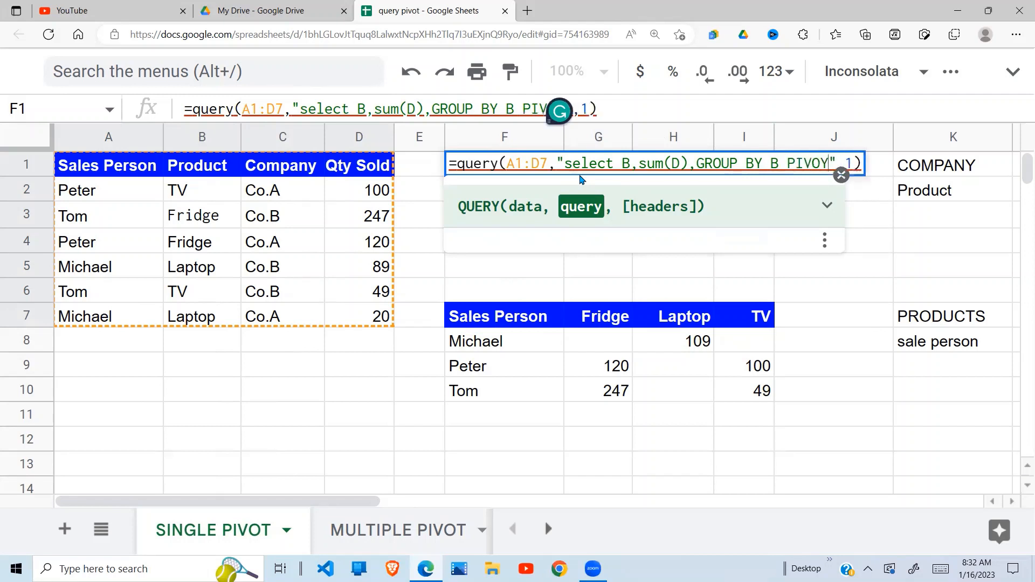
{"action": "key", "text": "BackSpace"}
{"action": "type", "text": "T"}
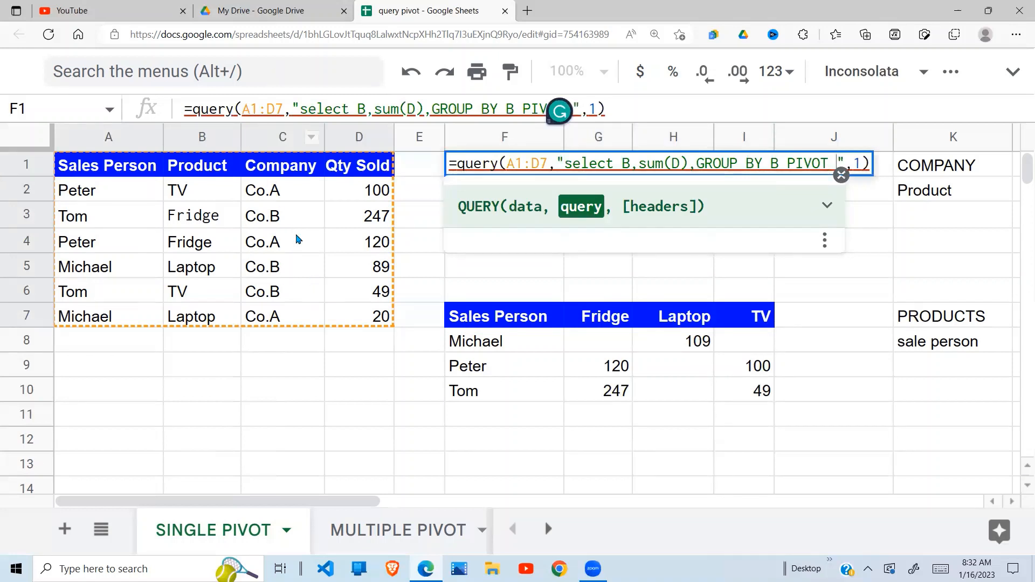
{"action": "type", "text": " C"}
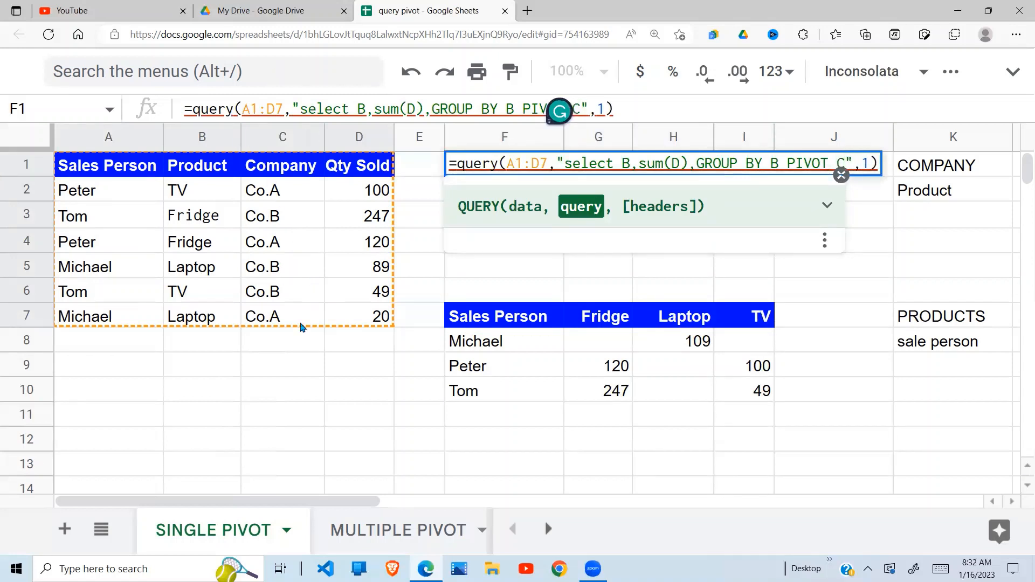
{"action": "key", "text": "Return"}
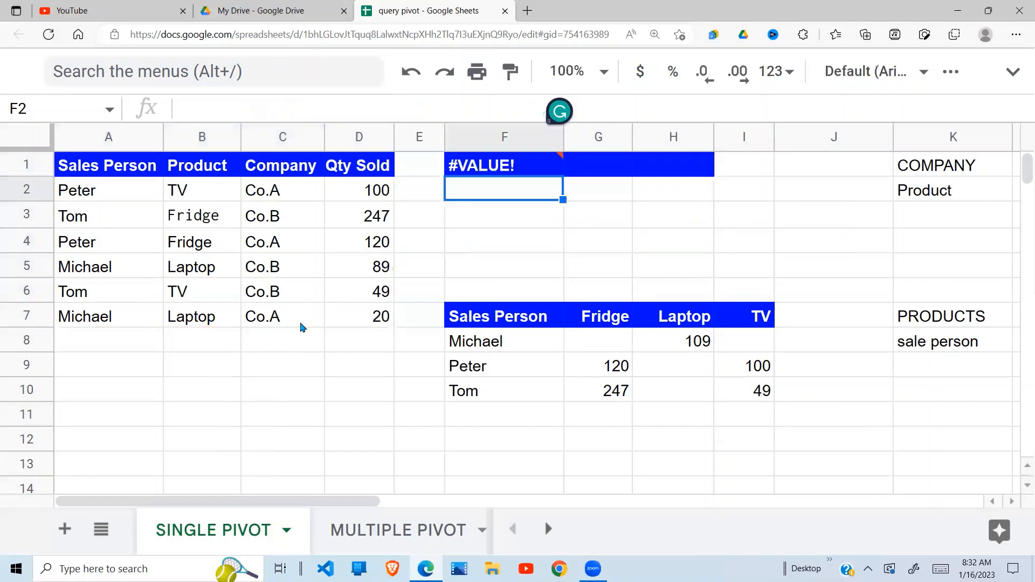
Remove the comma after sum(D) from the query string in F1 and recommit the formula.
{"action": "left_click", "coordinate": [517, 173]}
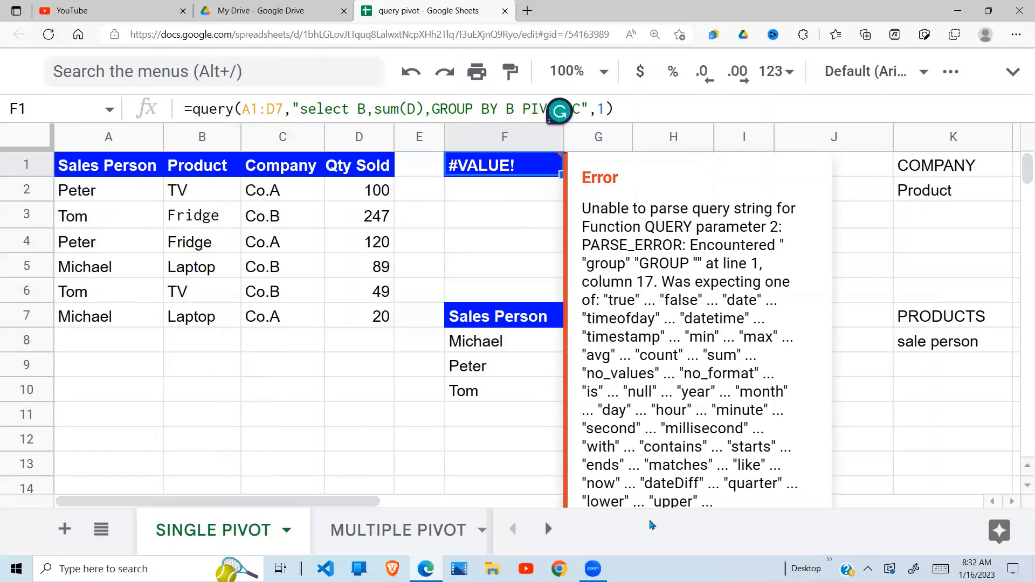
{"action": "left_click", "coordinate": [433, 110]}
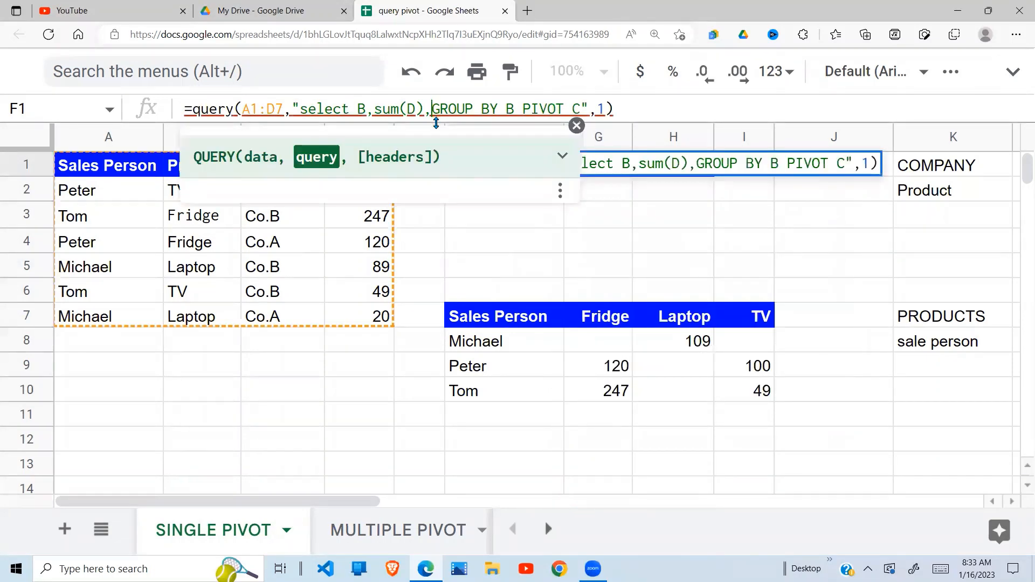
{"action": "key", "text": "BackSpace"}
{"action": "key", "text": "Return"}
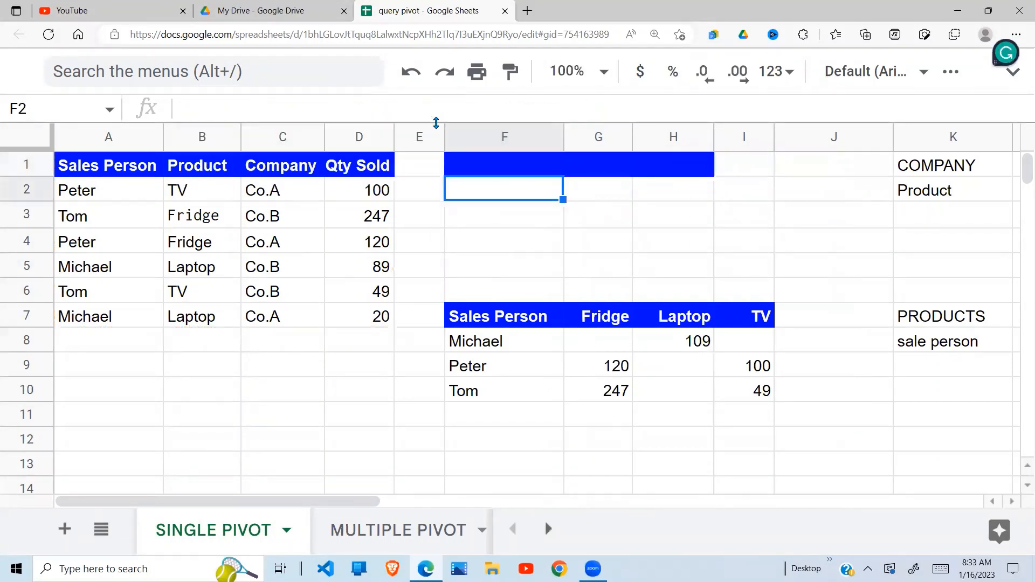
{"action": "left_click", "coordinate": [542, 231]}
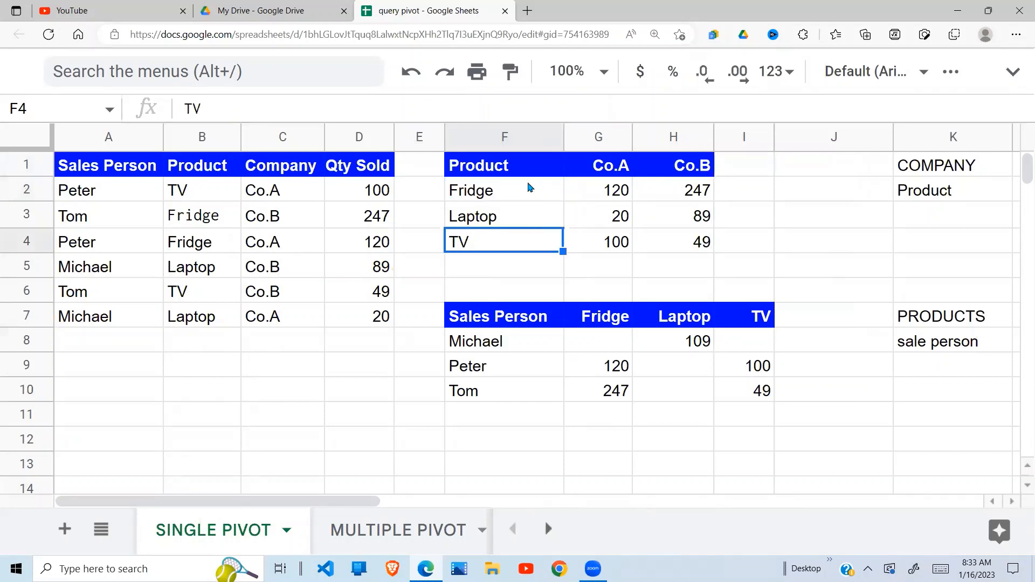
{"action": "left_click", "coordinate": [517, 173]}
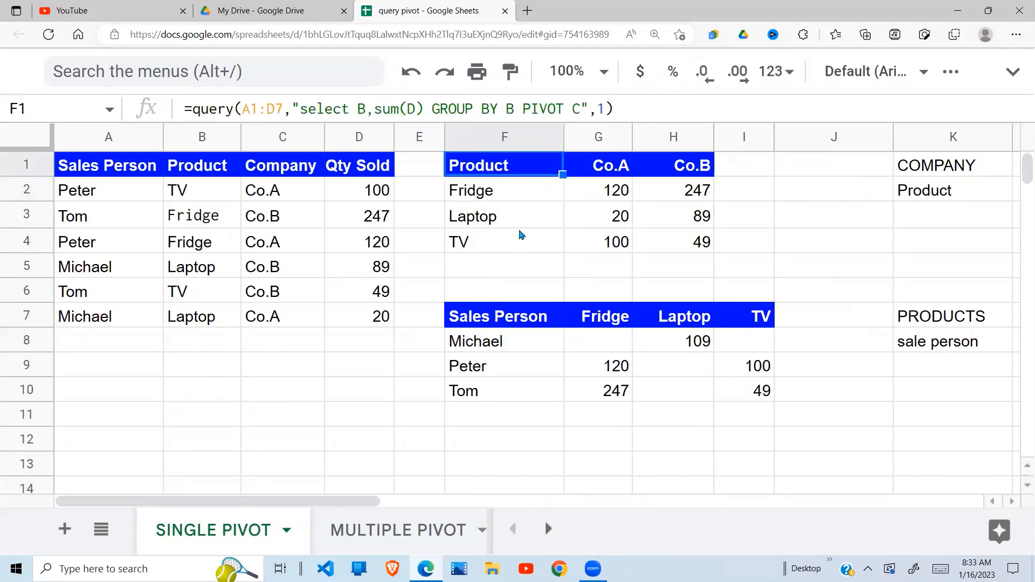
{"action": "left_click", "coordinate": [603, 226]}
Replace the pivot formula in F7 with a QUERY over A1:D7 that has an empty query string and 1 header row.
{"action": "left_click", "coordinate": [485, 317]}
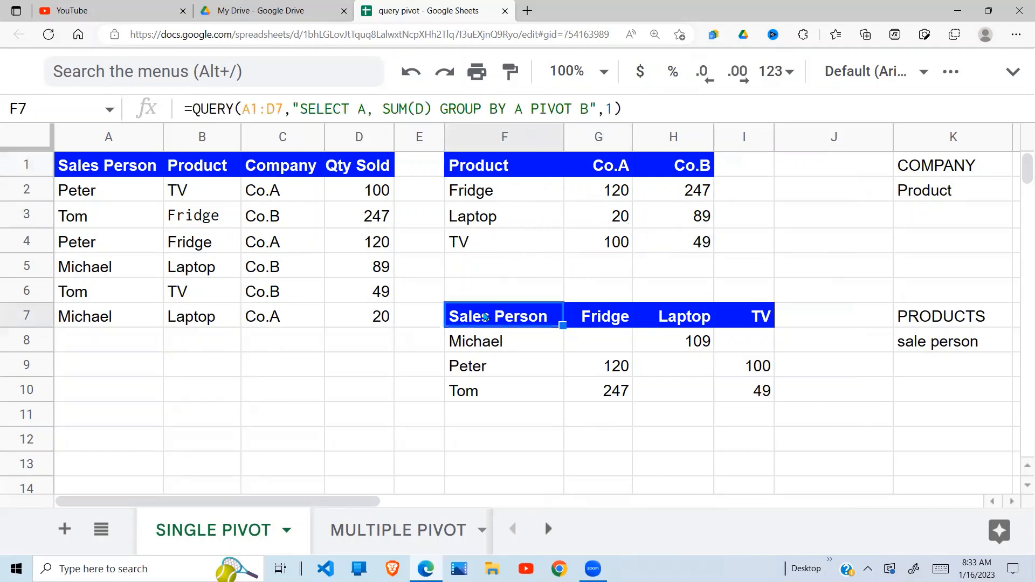
{"action": "key", "text": "Delete"}
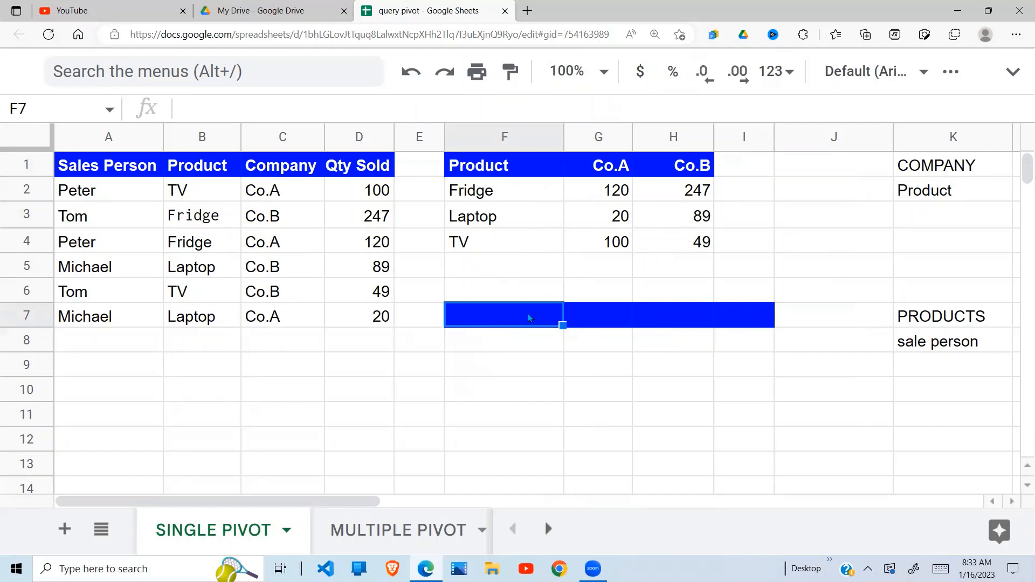
{"action": "type", "text": "=QUER"}
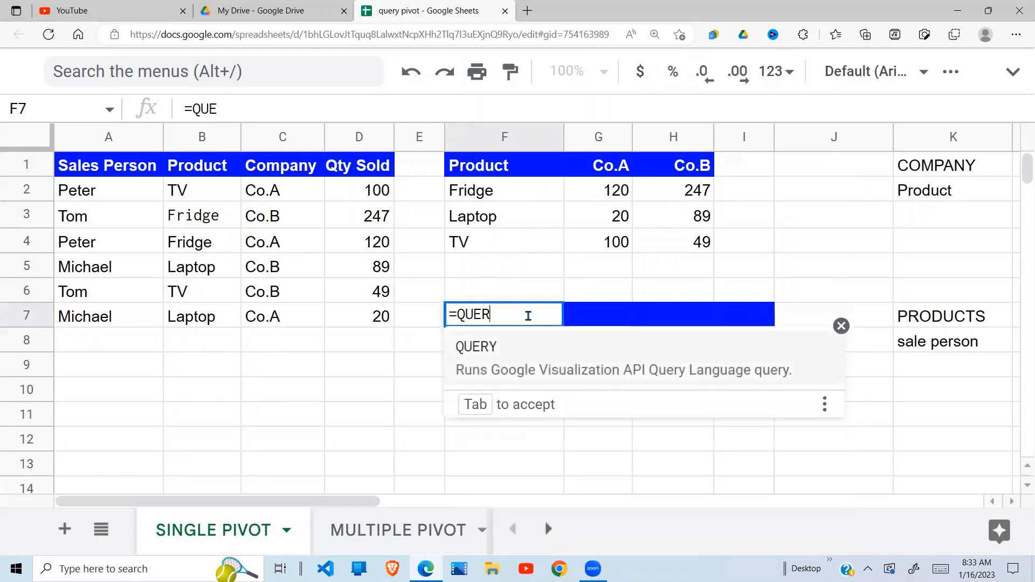
{"action": "type", "text": "Y("}
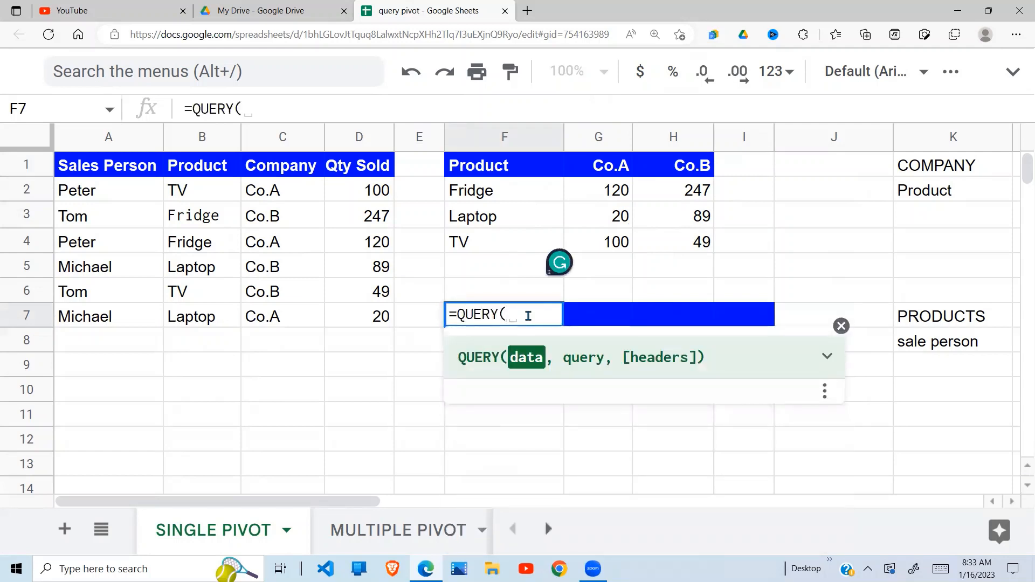
{"action": "left_click_drag", "start_coordinate": [172, 170], "coordinate": [302, 243]}
{"action": "left_click_drag", "start_coordinate": [315, 283], "coordinate": [302, 277]}
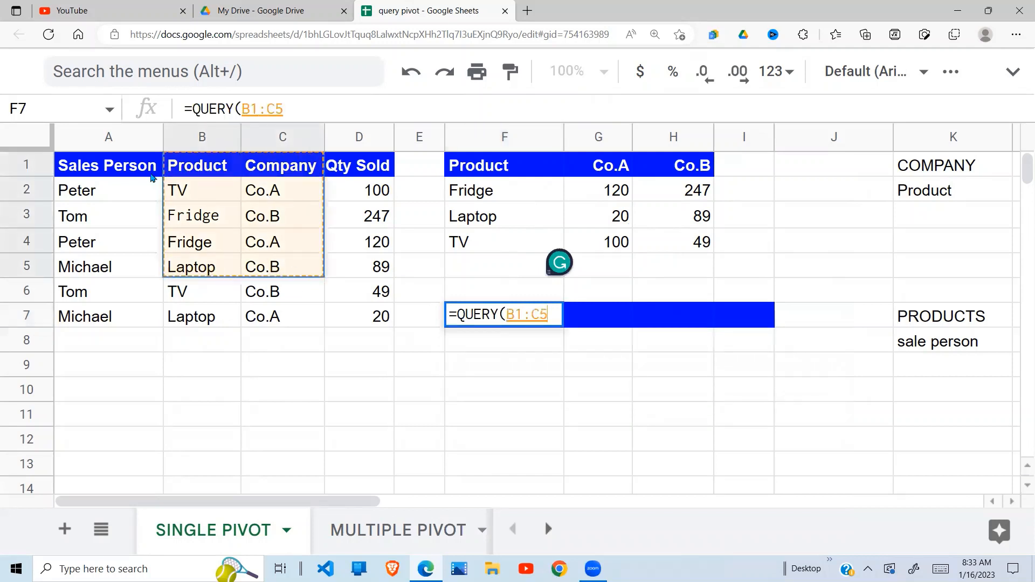
{"action": "left_click_drag", "start_coordinate": [108, 166], "coordinate": [365, 324]}
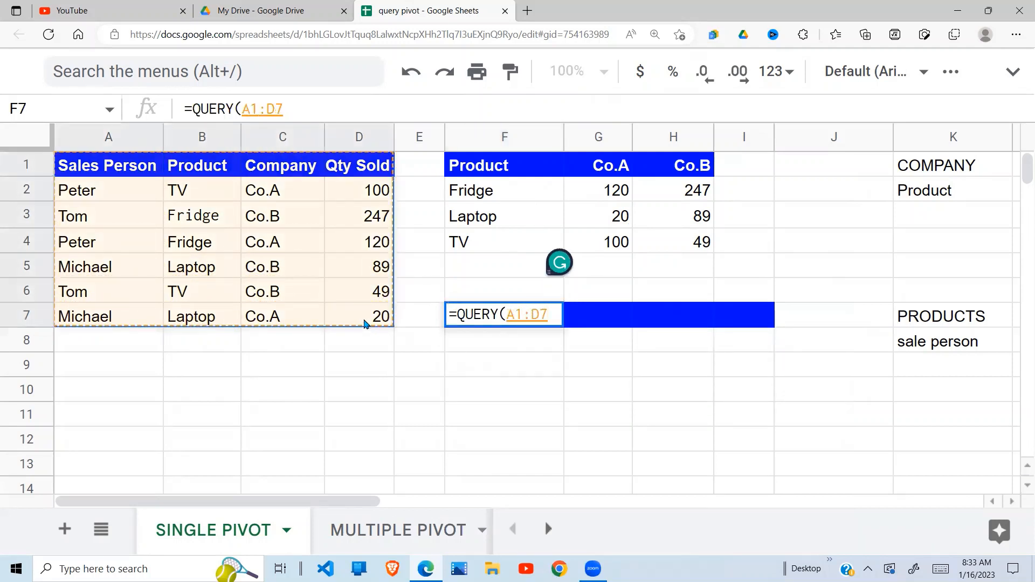
{"action": "type", "text": ", \"\""}
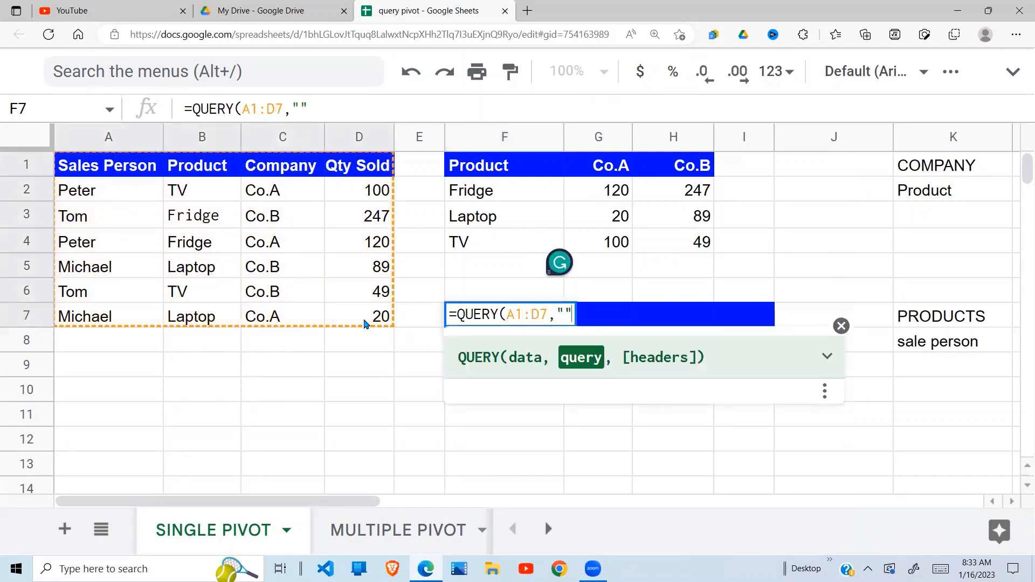
{"action": "type", "text": ",1)"}
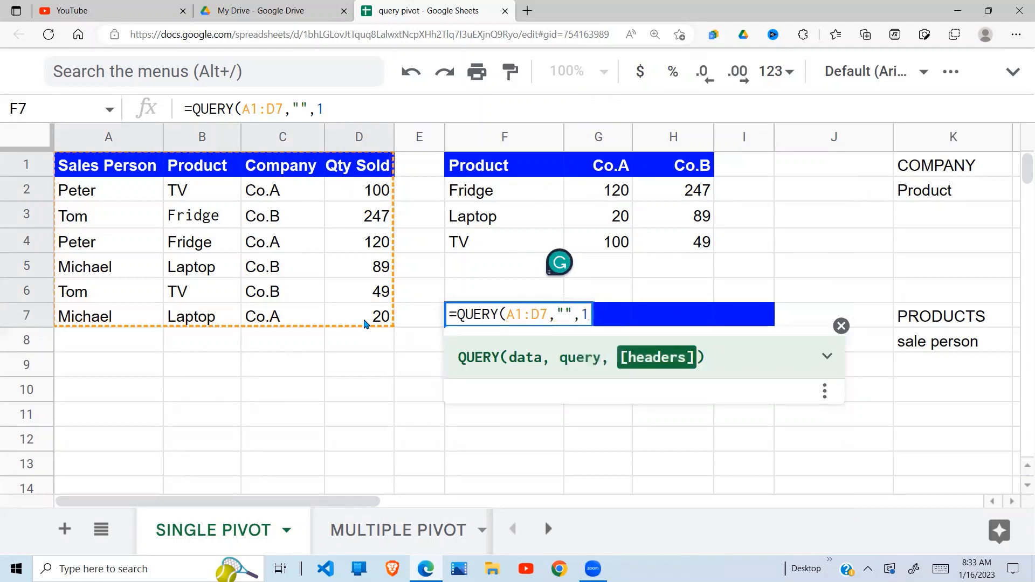
Fill the empty query string in F7 with "SELECT A,SUM(D)" to return salespeople and their summed quantities.
{"action": "left_click", "coordinate": [561, 319]}
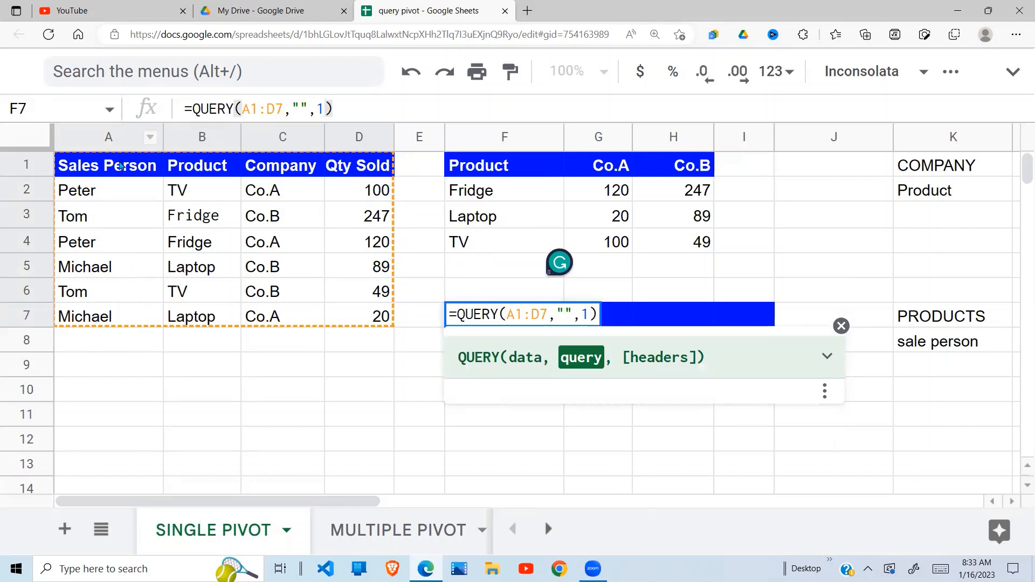
{"action": "type", "text": "SELEC"}
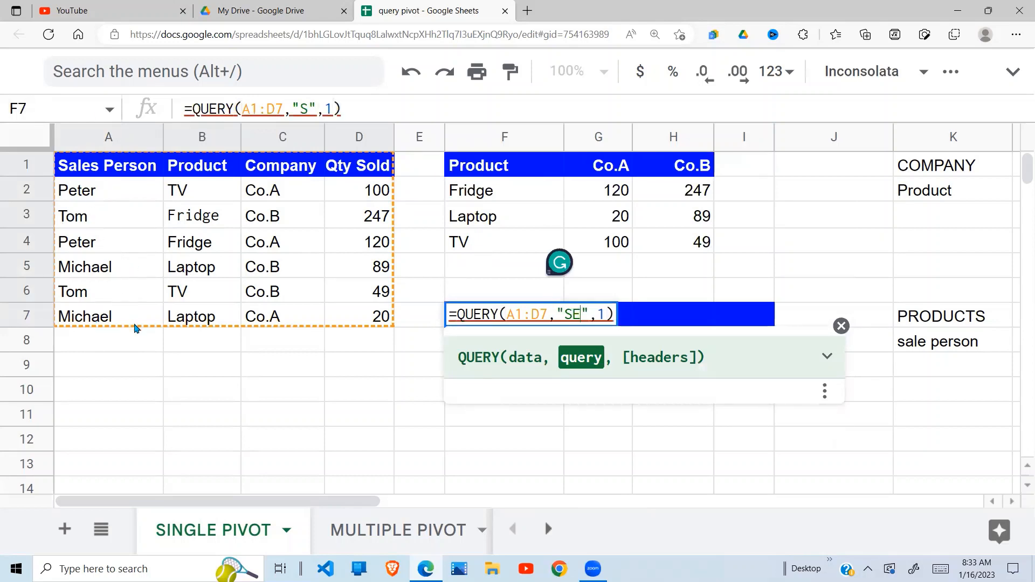
{"action": "type", "text": "T "}
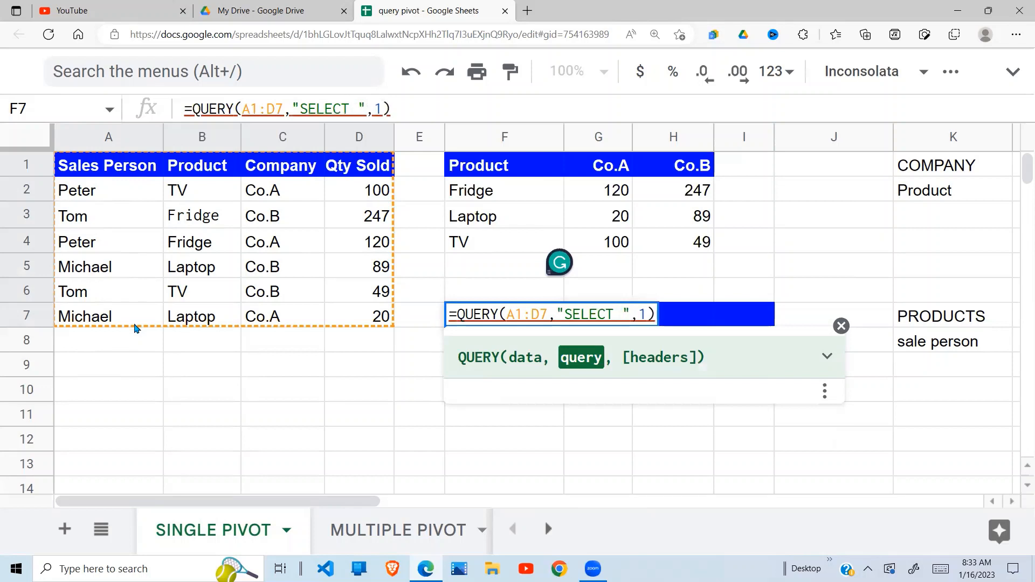
{"action": "type", "text": "A,"}
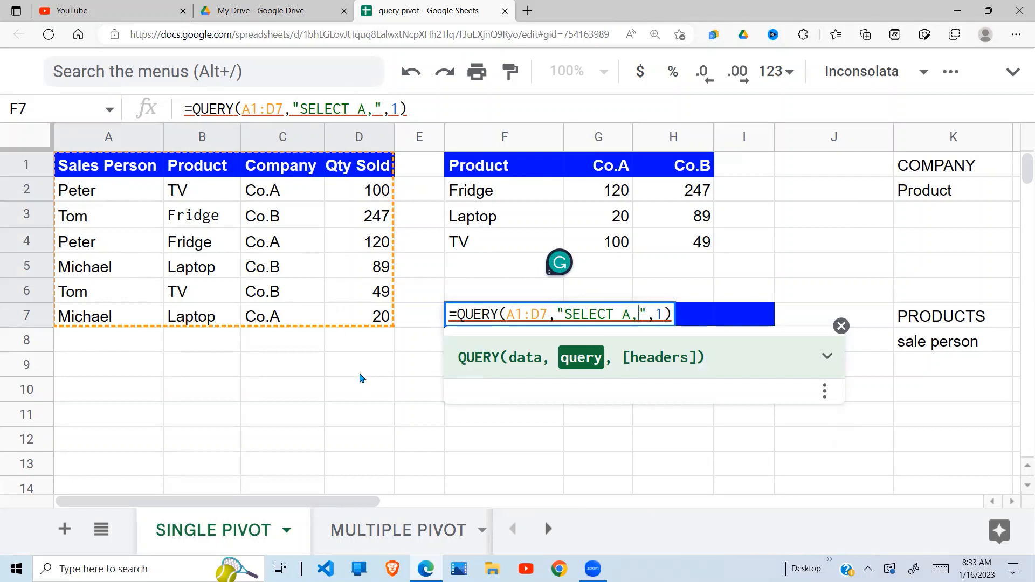
{"action": "type", "text": "SUM"}
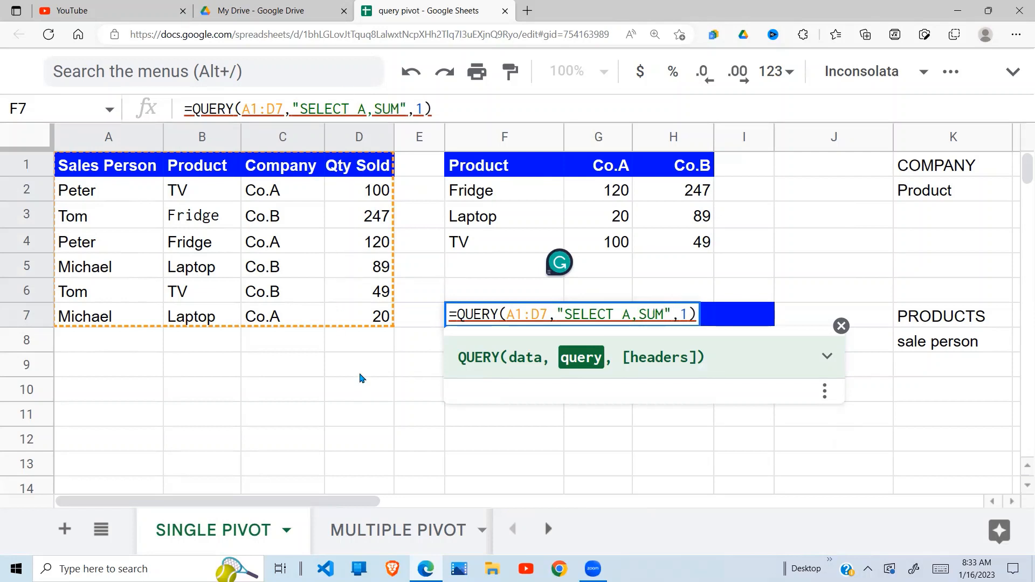
{"action": "type", "text": "(d"}
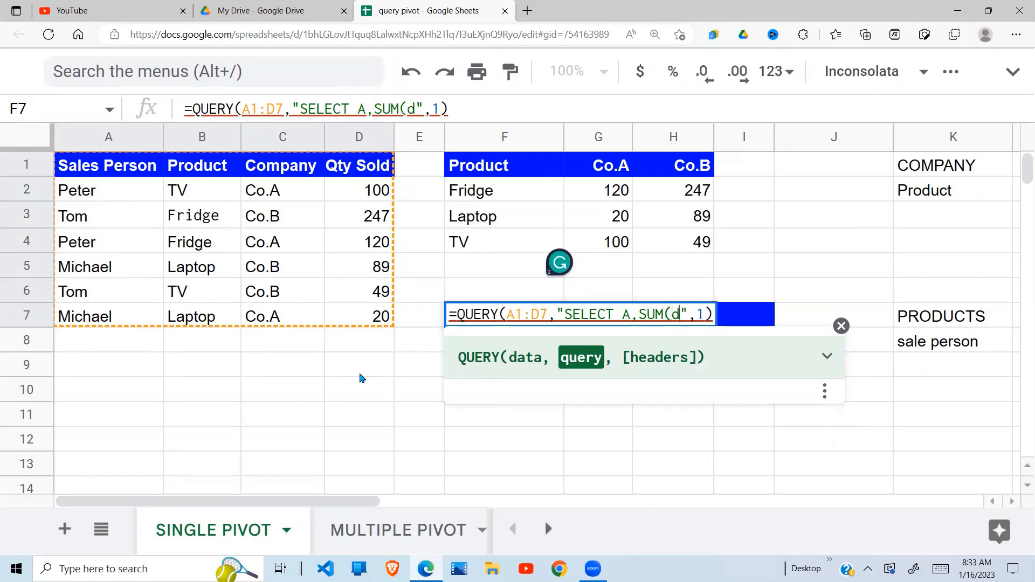
{"action": "type", "text": ")"}
{"action": "key", "text": "BackSpace"}
{"action": "key", "text": "BackSpace"}
{"action": "type", "text": "D)"}
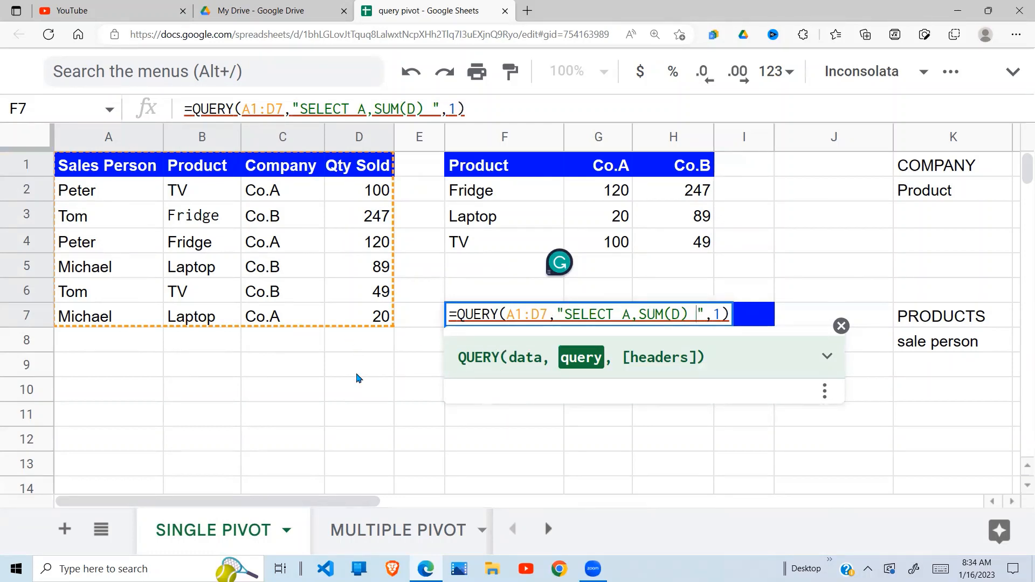
Append "GROUP BY A PIVOT B" to the query string in F7 and commit the formula.
{"action": "left_click", "coordinate": [432, 107]}
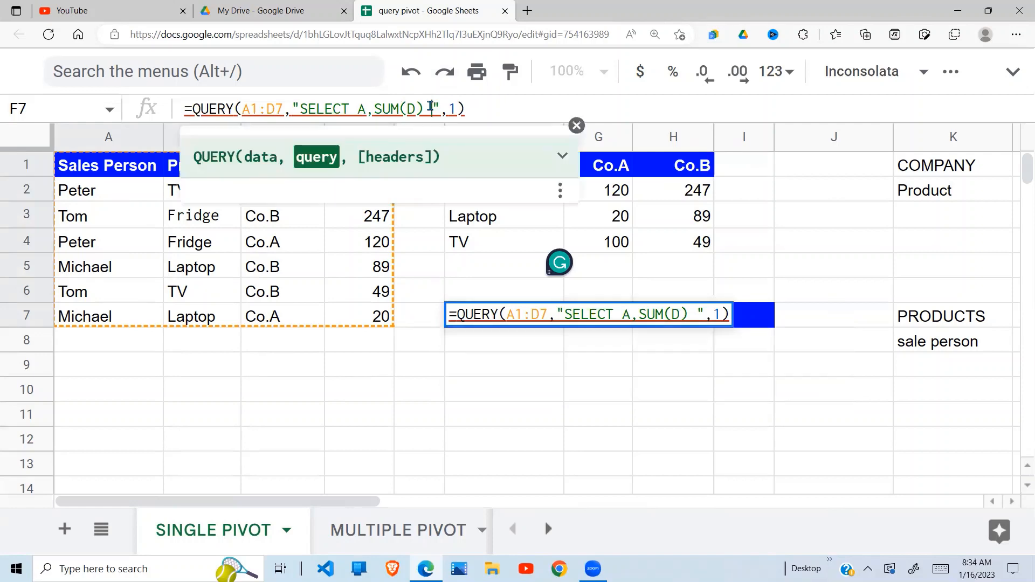
{"action": "type", "text": "GROUP B"}
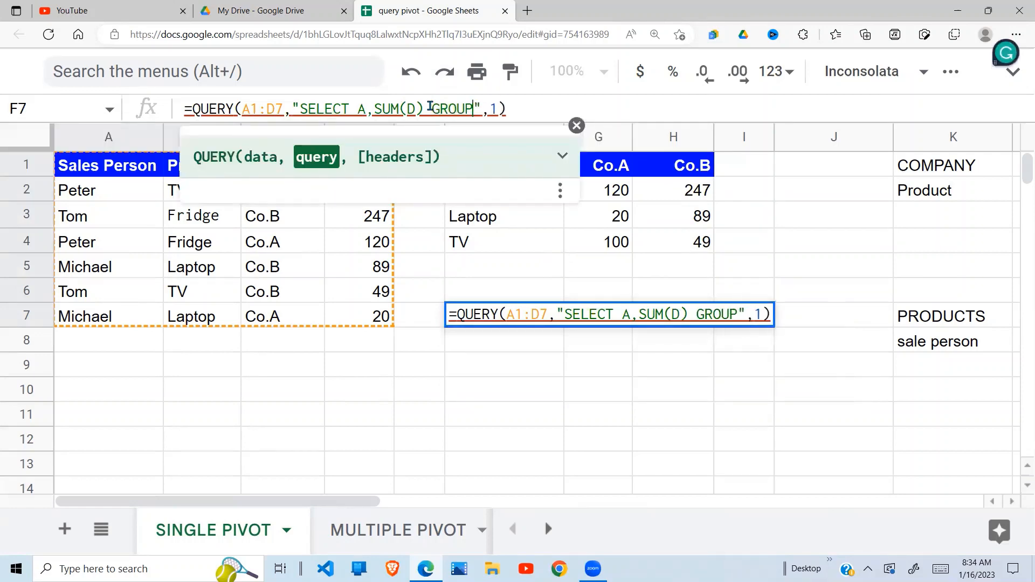
{"action": "type", "text": "Y"}
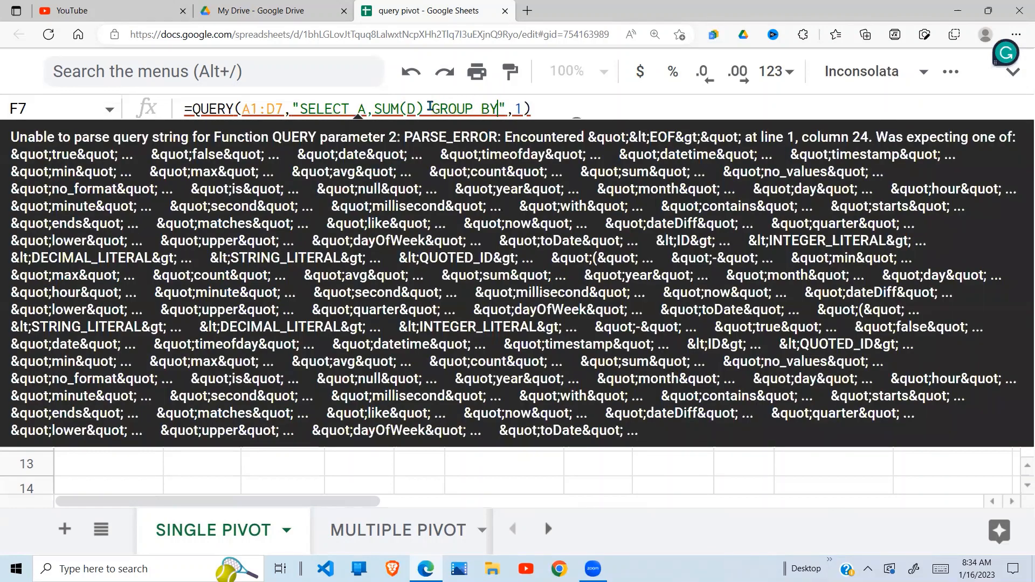
{"action": "type", "text": " A"}
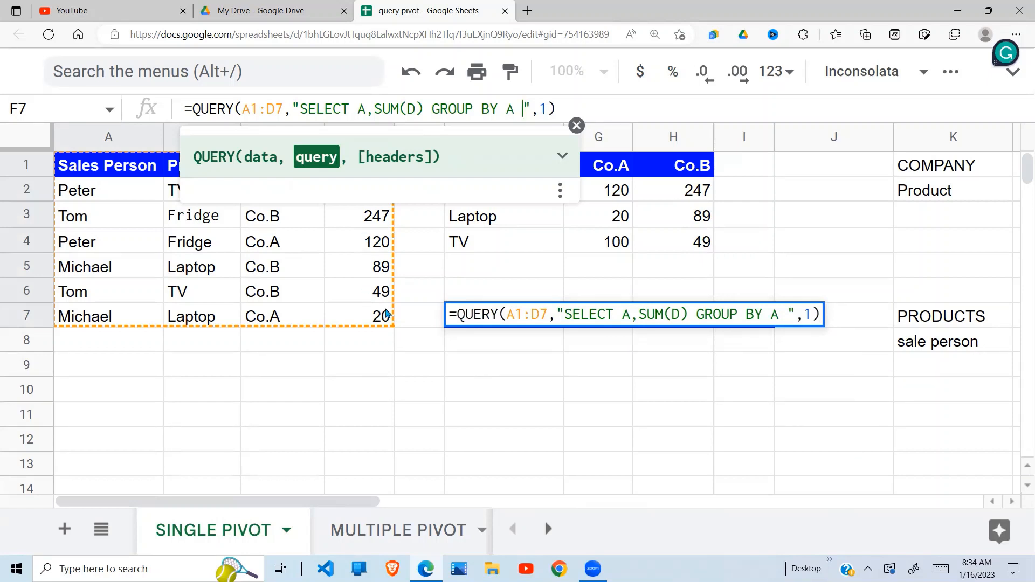
{"action": "type", "text": "PIVOT"}
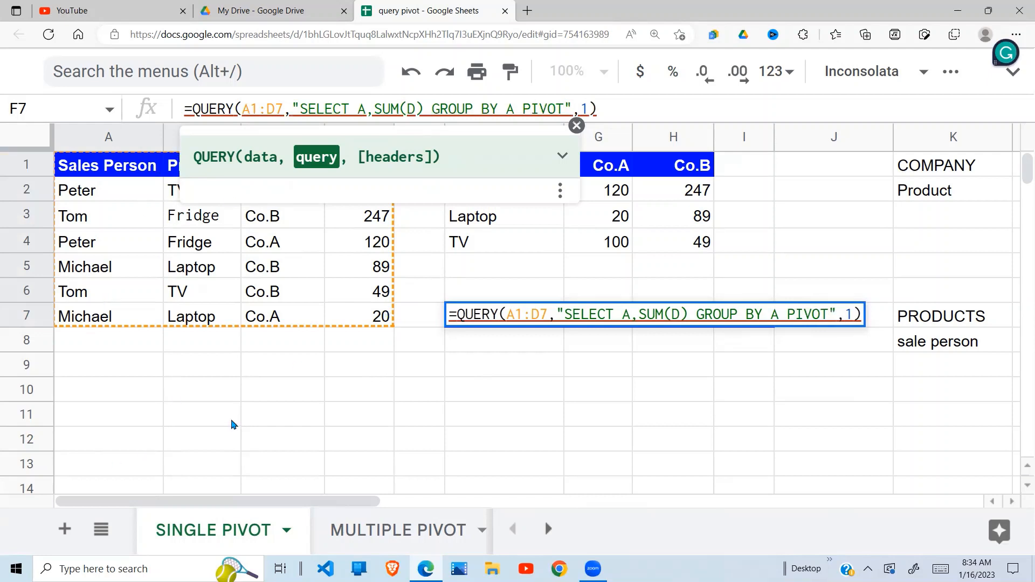
{"action": "type", "text": " B"}
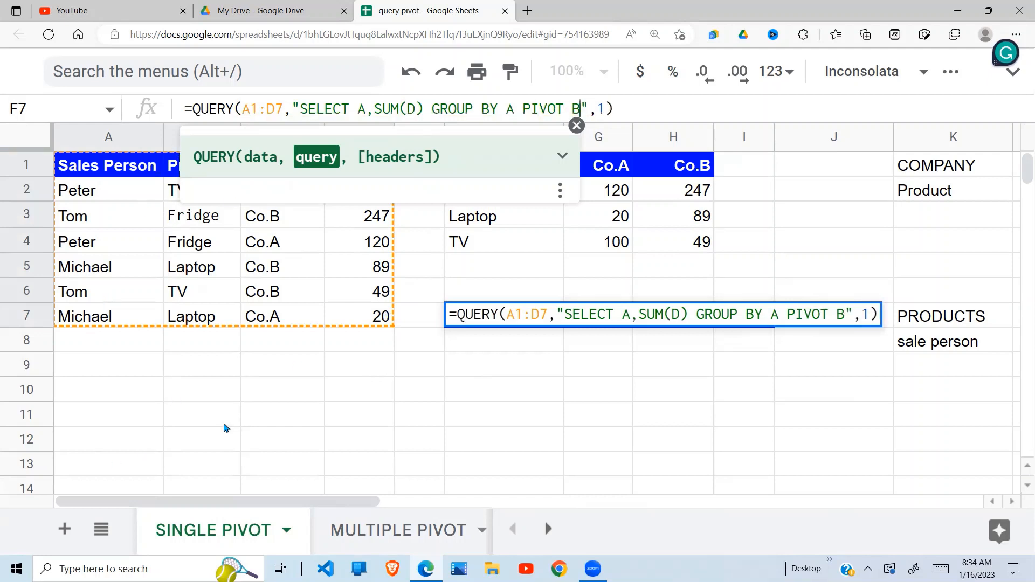
{"action": "key", "text": "Return"}
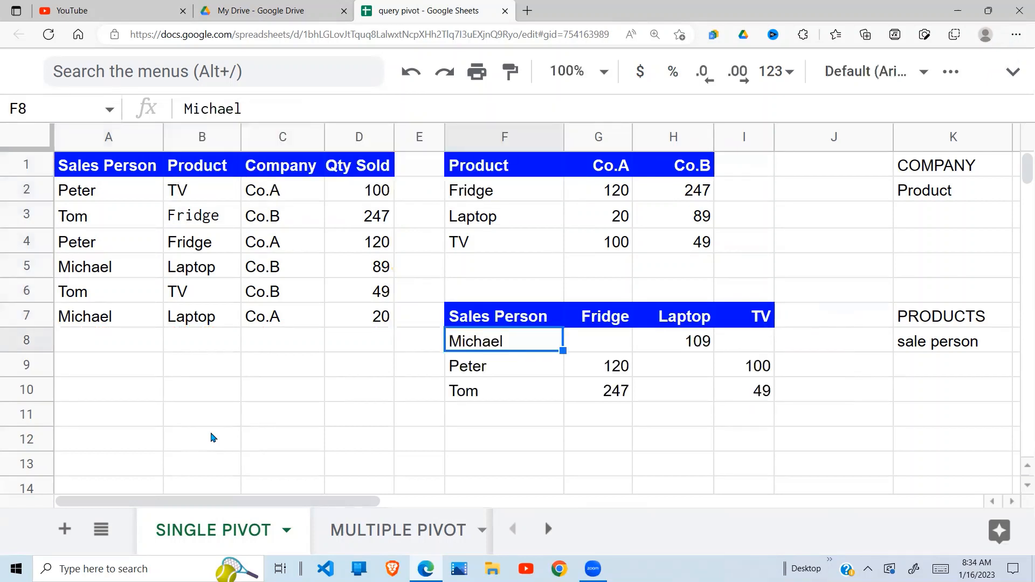
Examine the salesperson names, product headers and summed quantities in the rebuilt pivot table at F7:I10.
{"action": "left_click", "coordinate": [591, 466]}
{"action": "left_click_drag", "start_coordinate": [504, 349], "coordinate": [504, 393]}
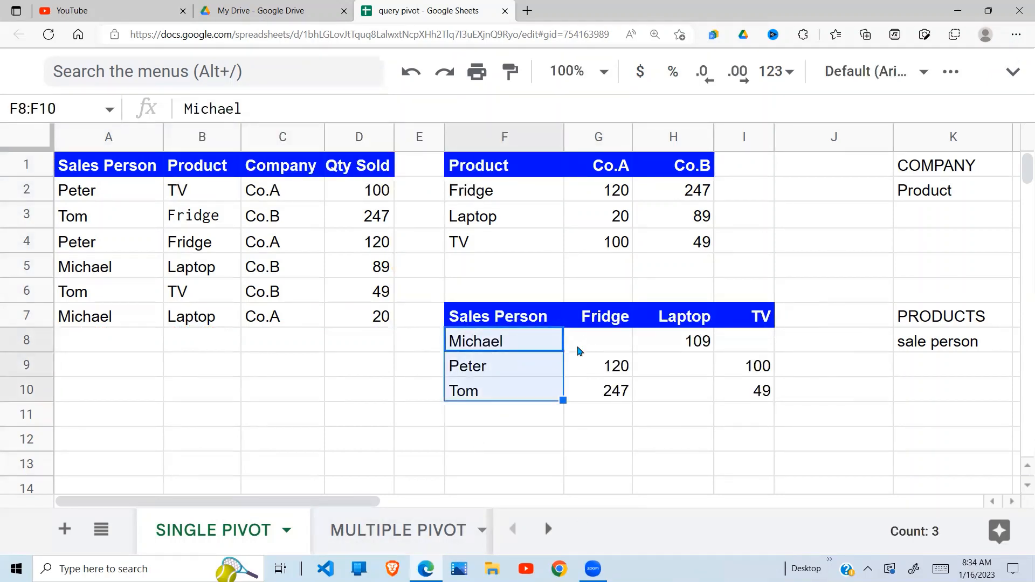
{"action": "left_click", "coordinate": [608, 350]}
{"action": "left_click", "coordinate": [730, 365]}
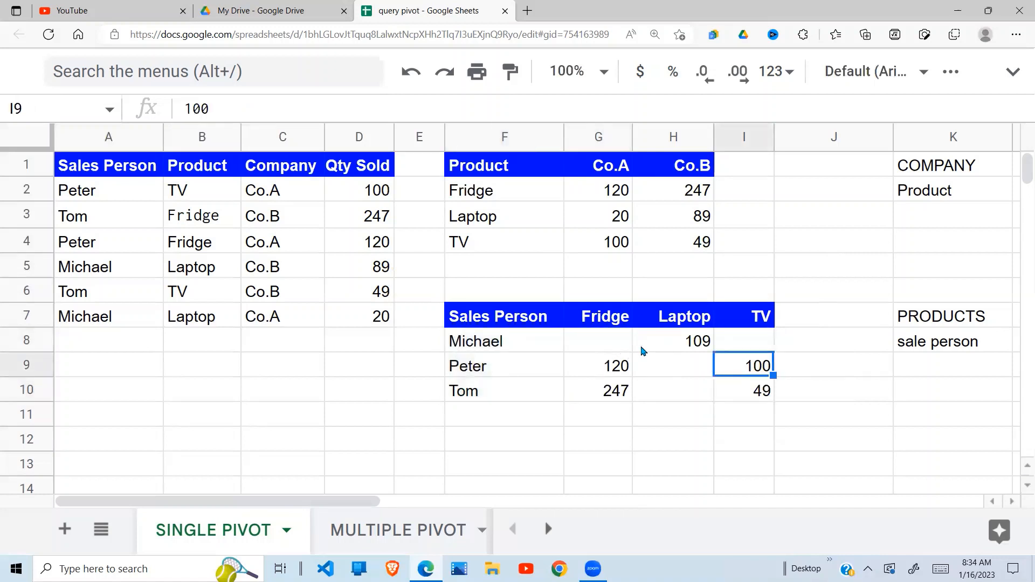
{"action": "left_click_drag", "start_coordinate": [620, 345], "coordinate": [730, 392]}
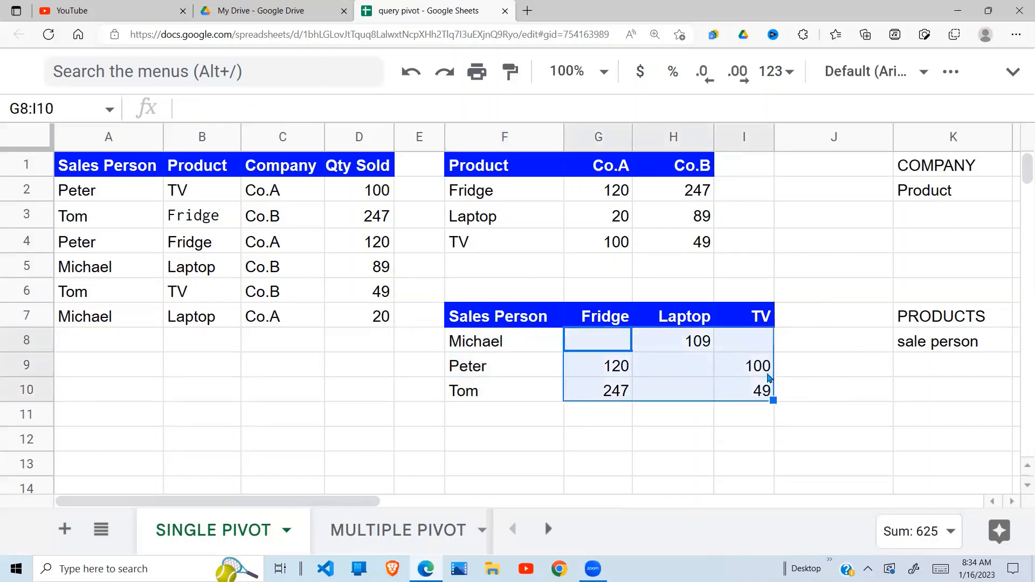
{"action": "left_click", "coordinate": [532, 349]}
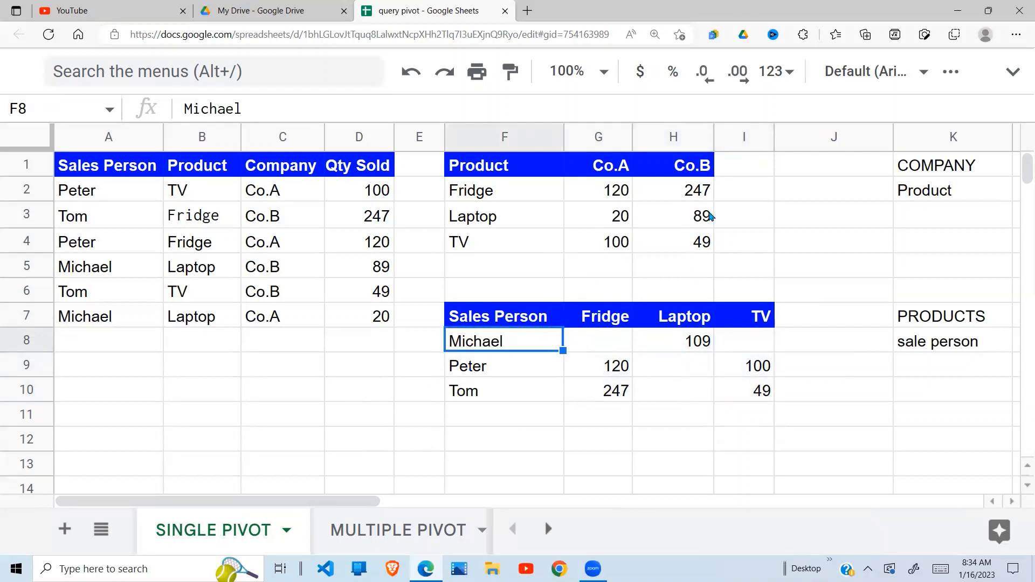
{"action": "left_click", "coordinate": [601, 317]}
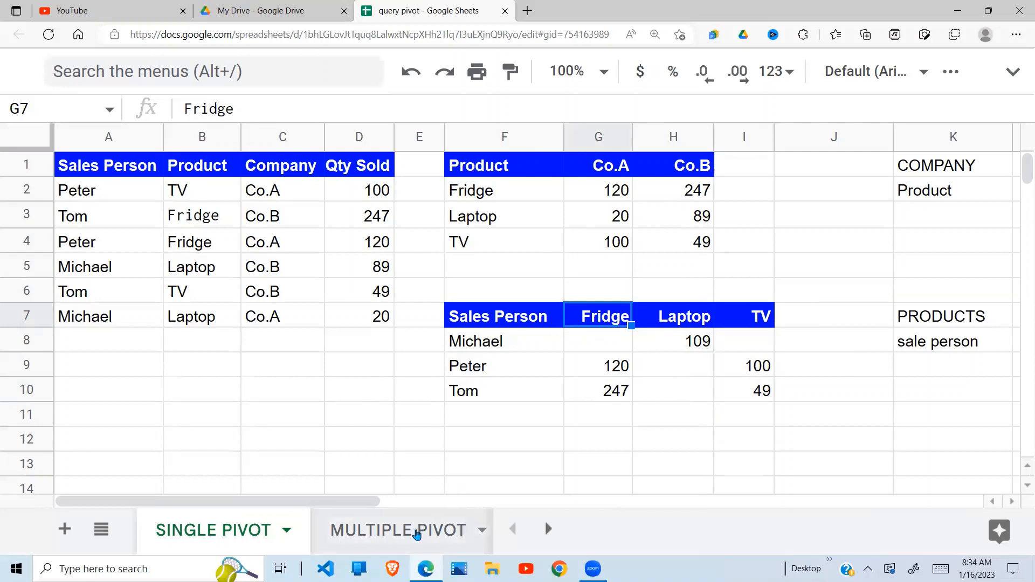
Open the MULTIPLE PIVOT sheet and inspect its combined product and company headers and the QUERY formula in F1.
{"action": "left_click", "coordinate": [396, 530]}
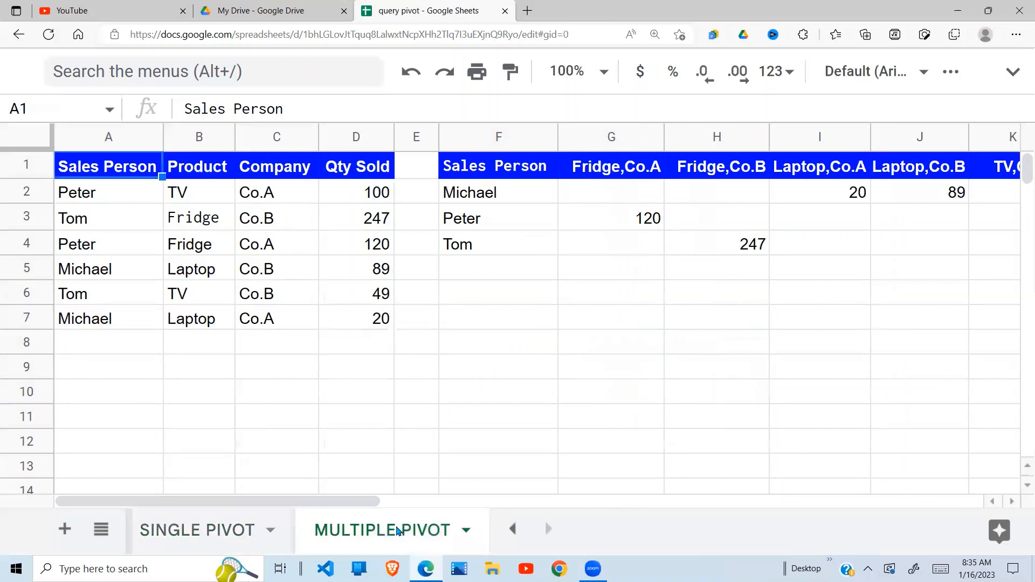
{"action": "left_click", "coordinate": [484, 302]}
{"action": "left_click", "coordinate": [608, 194]}
{"action": "left_click", "coordinate": [627, 177]}
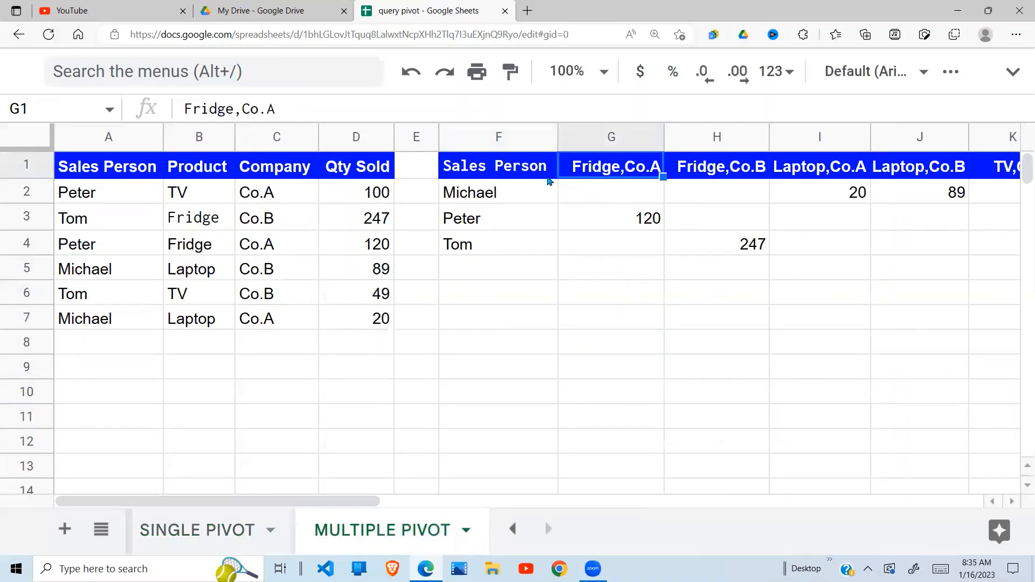
{"action": "left_click", "coordinate": [523, 171]}
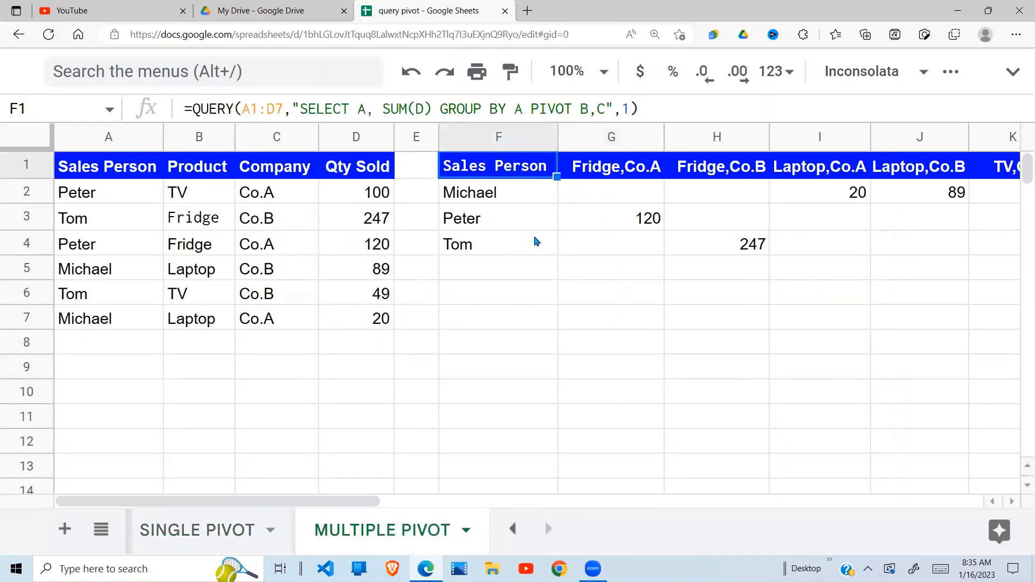
Clear the formula in F1 and start a new QUERY over A1:D7 with an empty query string and 1 header row.
{"action": "key", "text": "Delete"}
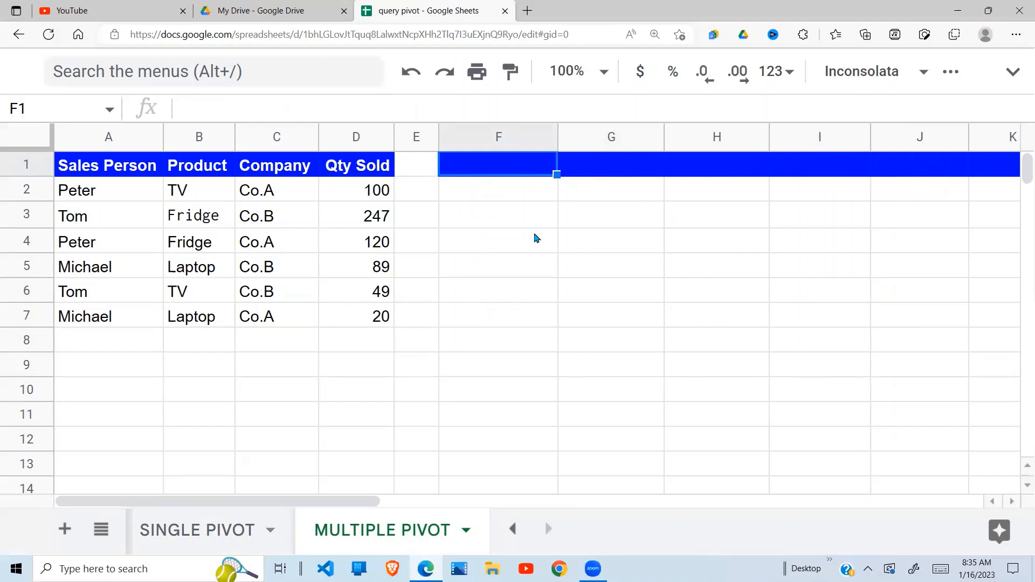
{"action": "type", "text": "="}
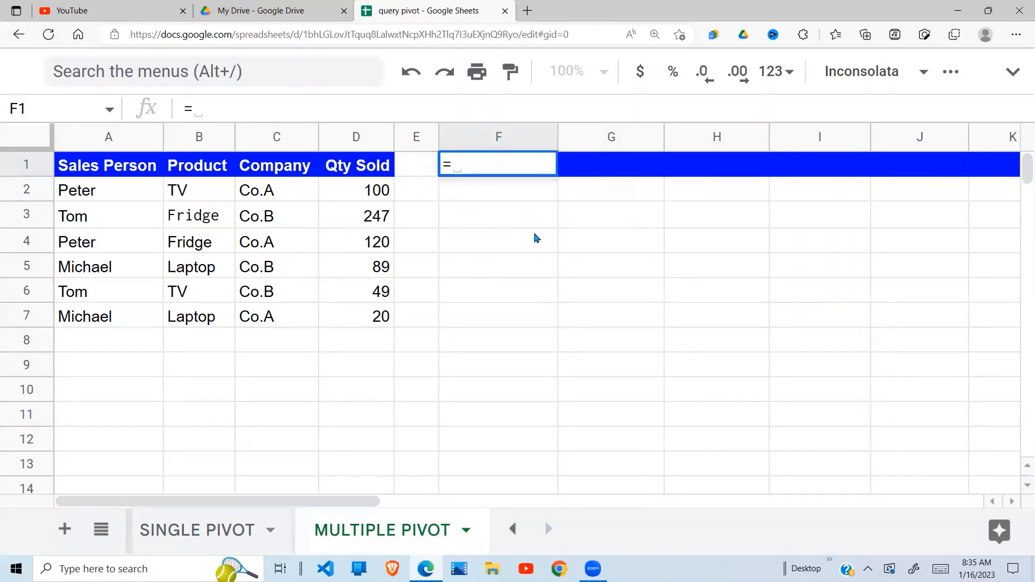
{"action": "type", "text": "QUERYT"}
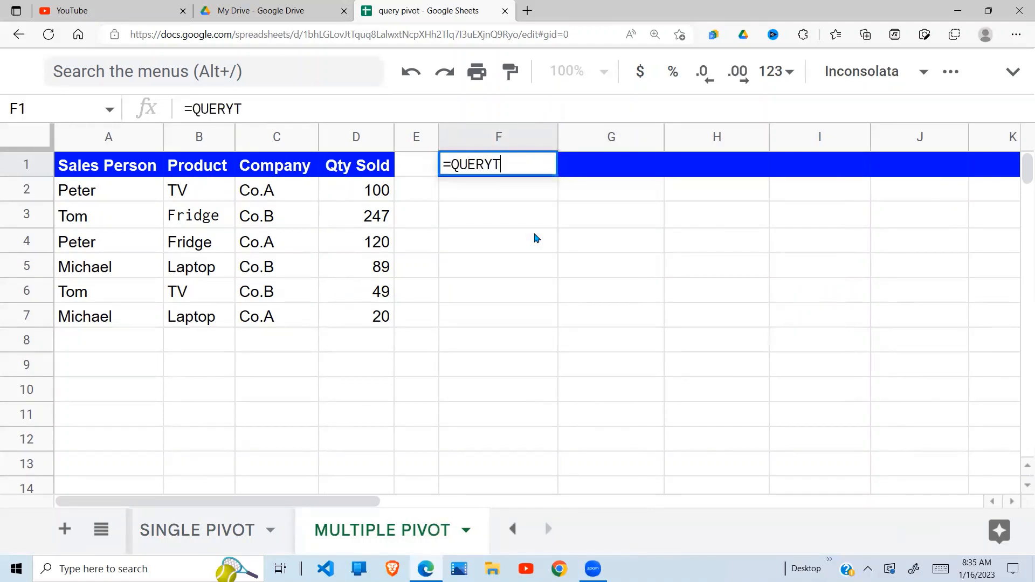
{"action": "key", "text": "BackSpace"}
{"action": "type", "text": "+"}
{"action": "key", "text": "BackSpace"}
{"action": "type", "text": "("}
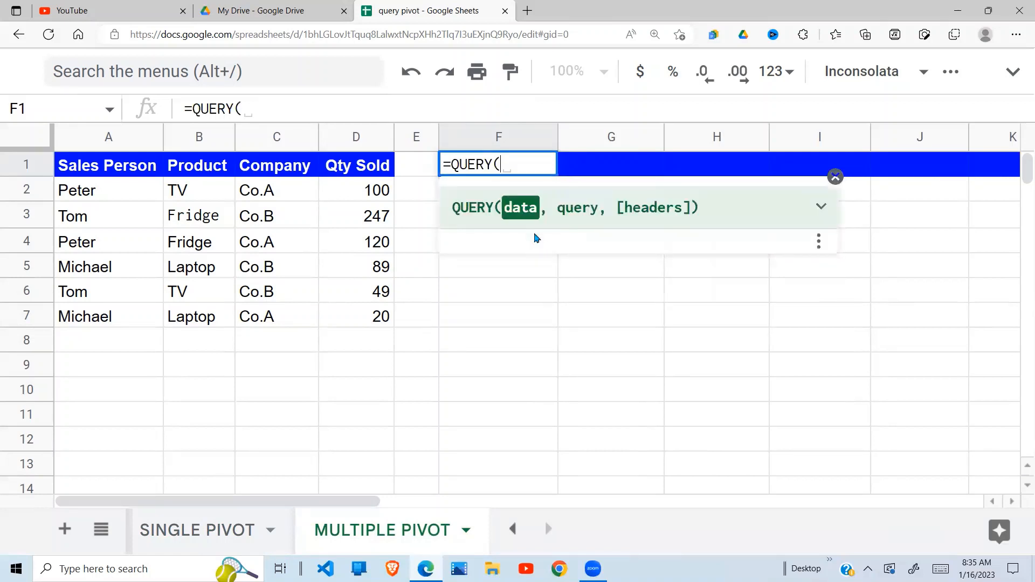
{"action": "left_click_drag", "start_coordinate": [135, 167], "coordinate": [360, 321]}
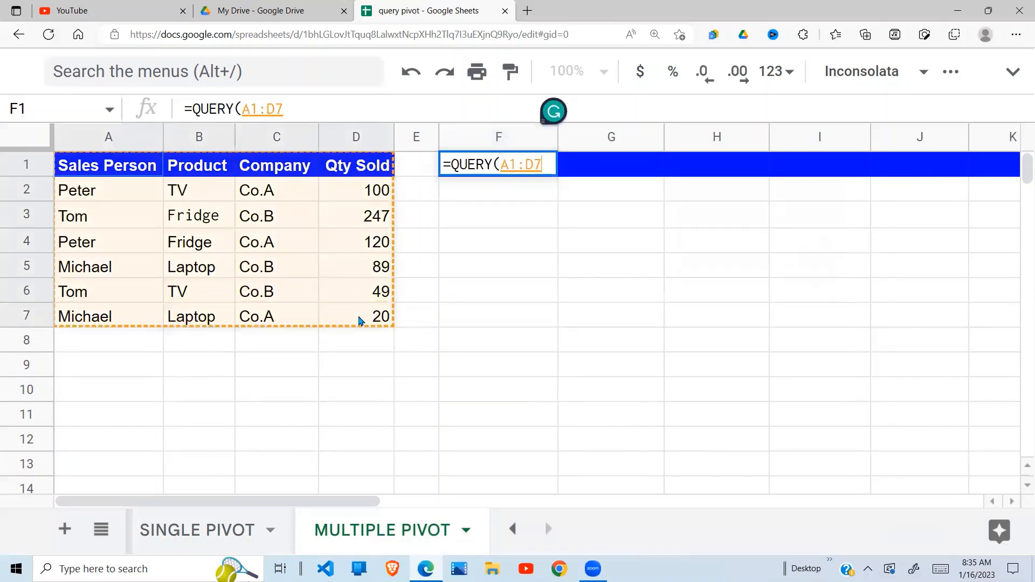
{"action": "type", "text": ","}
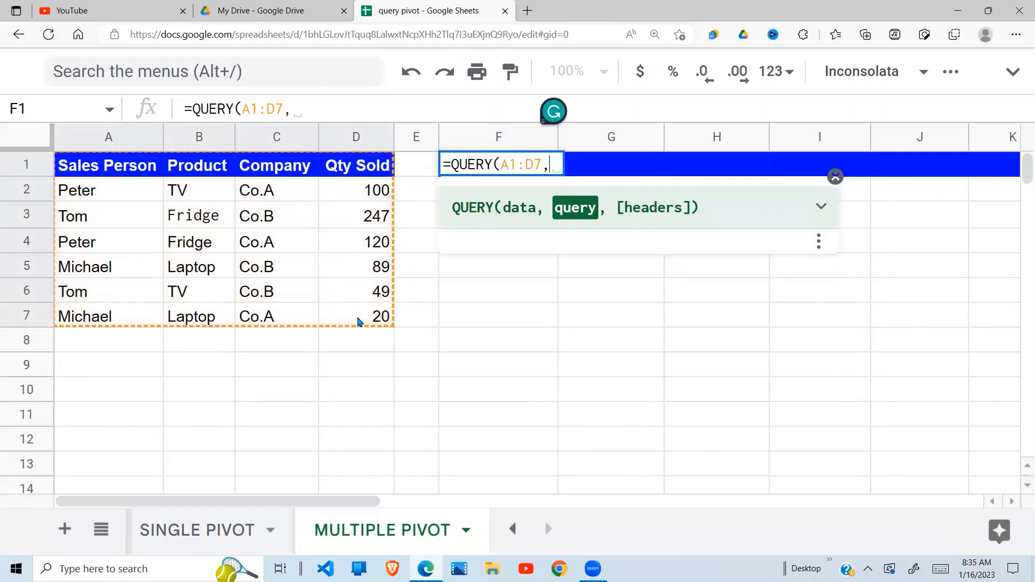
{"action": "type", "text": "\"\","}
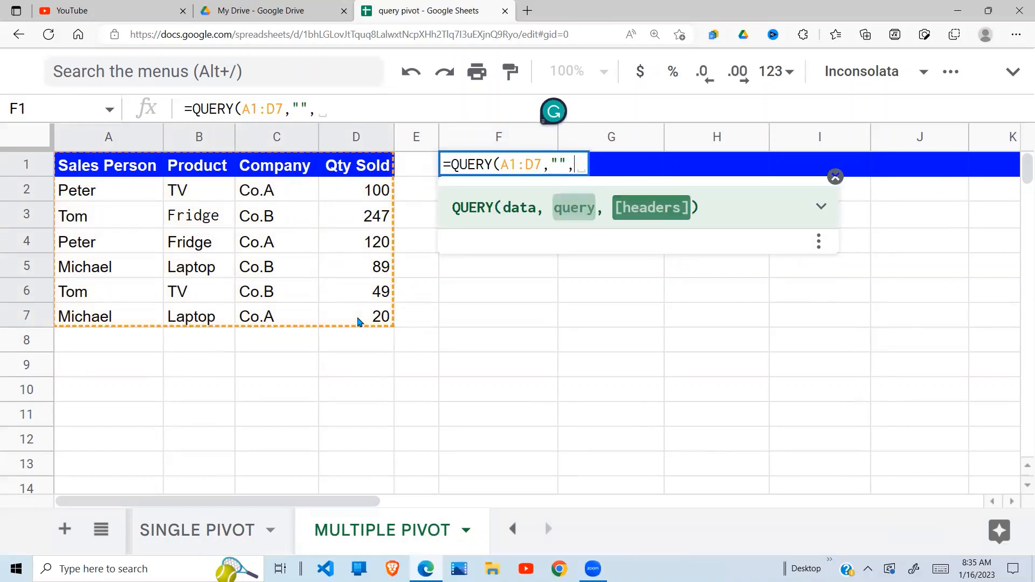
{"action": "type", "text": "1)"}
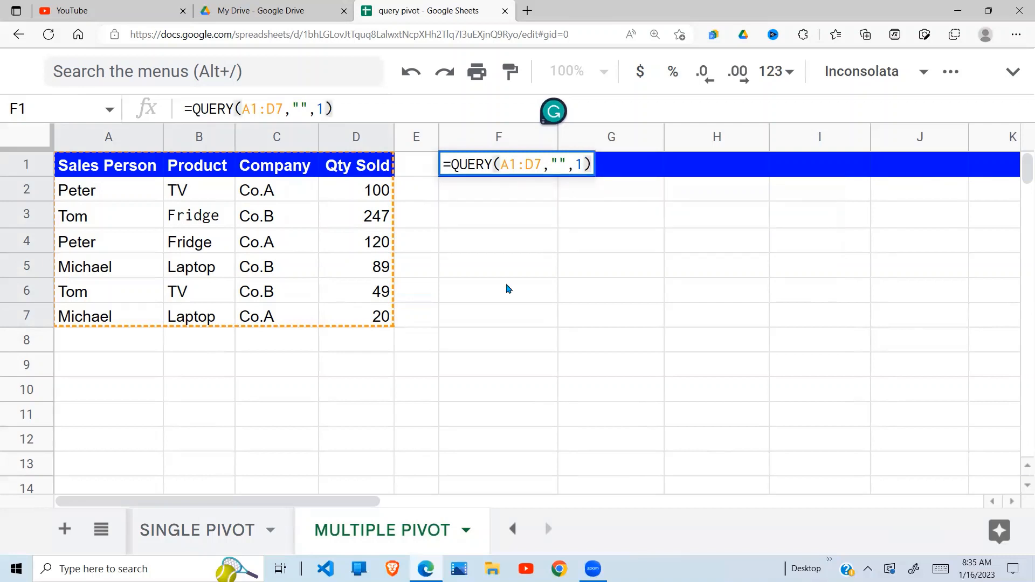
Fill the empty query string in F1 with "SELECT A, SUM(D)" to return salespeople and their summed quantities.
{"action": "left_click", "coordinate": [558, 163]}
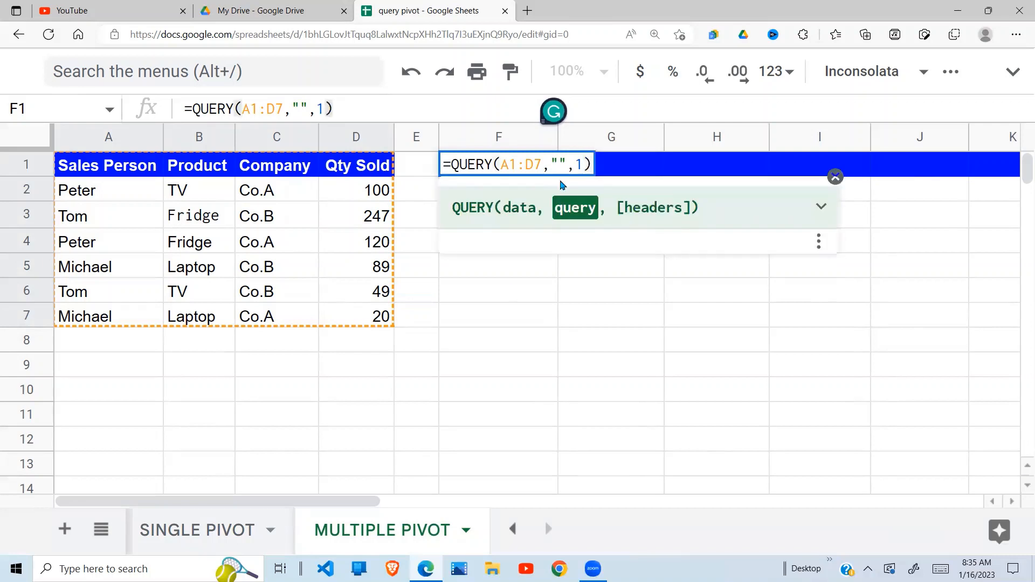
{"action": "type", "text": "SELECT"}
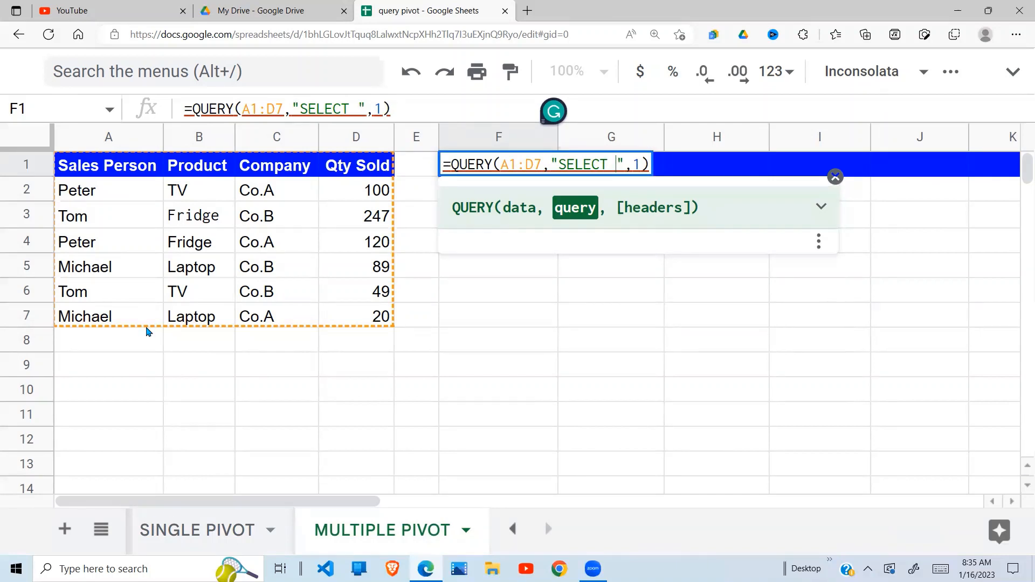
{"action": "type", "text": "A"}
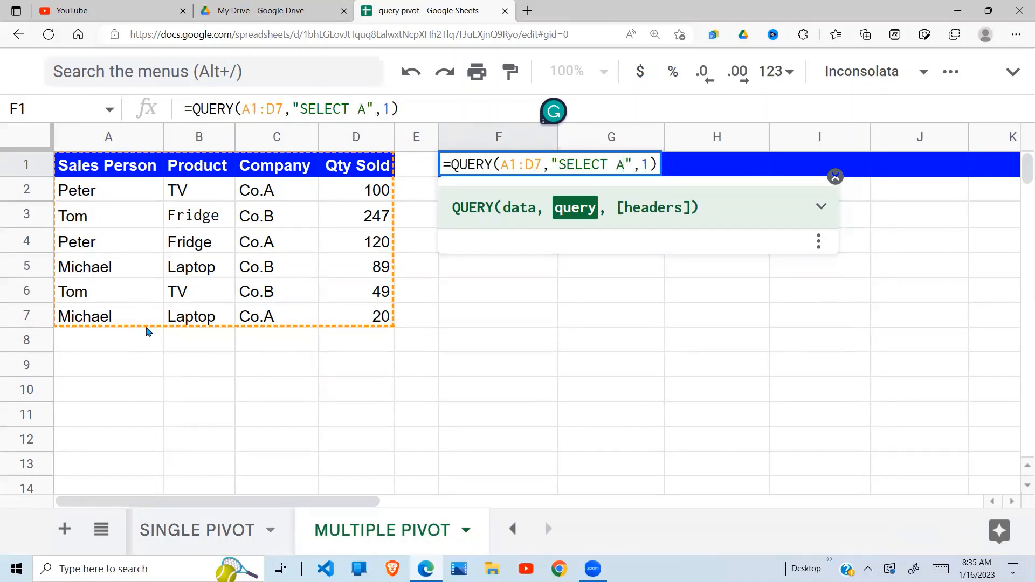
{"action": "type", "text": ","}
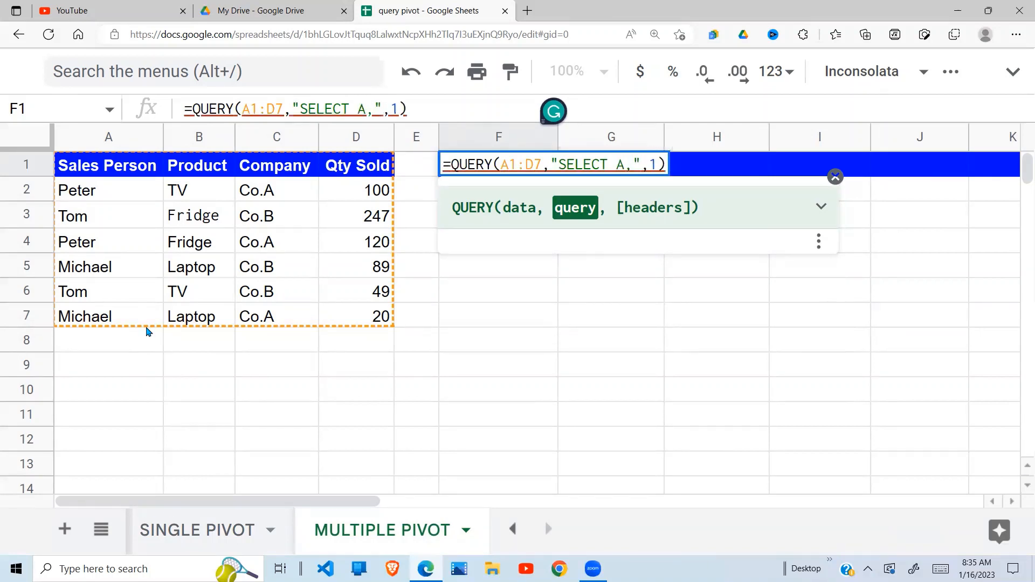
{"action": "type", "text": " SUM"}
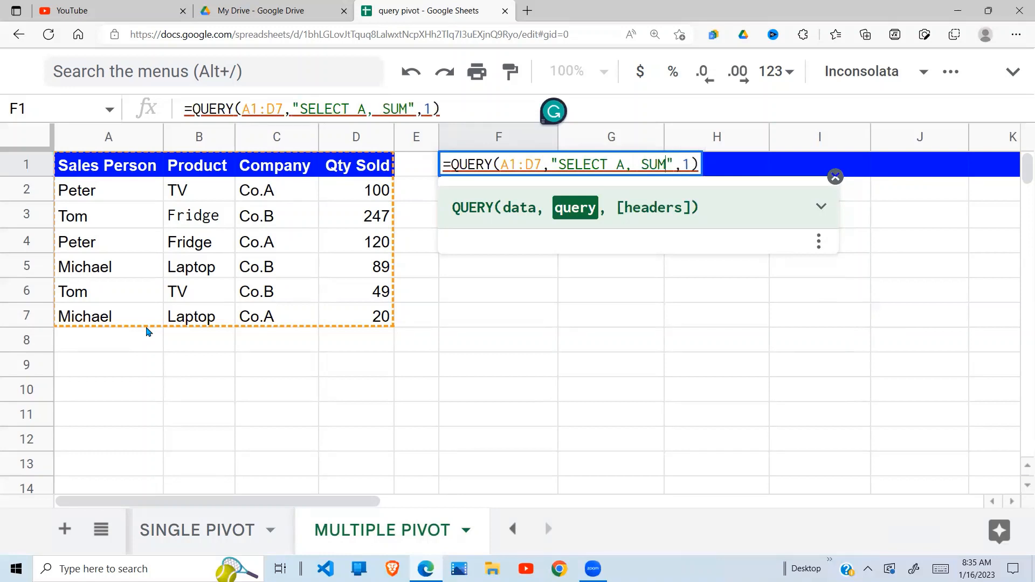
{"action": "type", "text": "("}
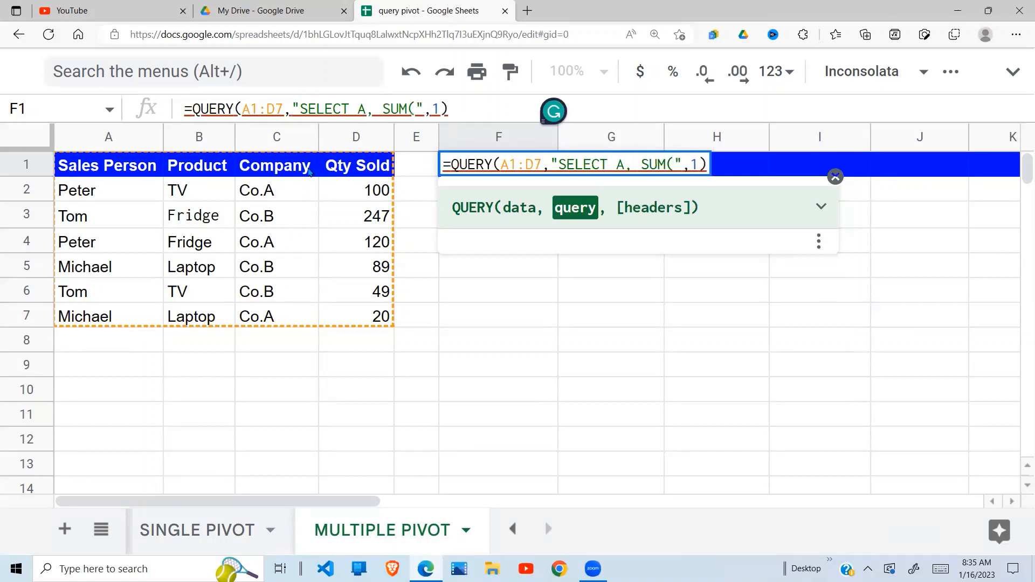
{"action": "type", "text": "D"}
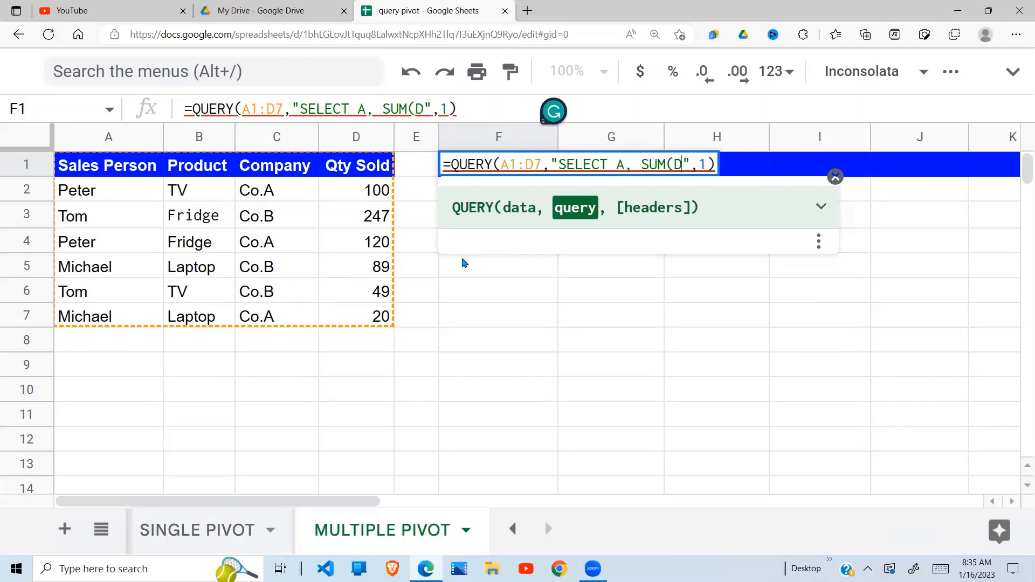
{"action": "type", "text": ")"}
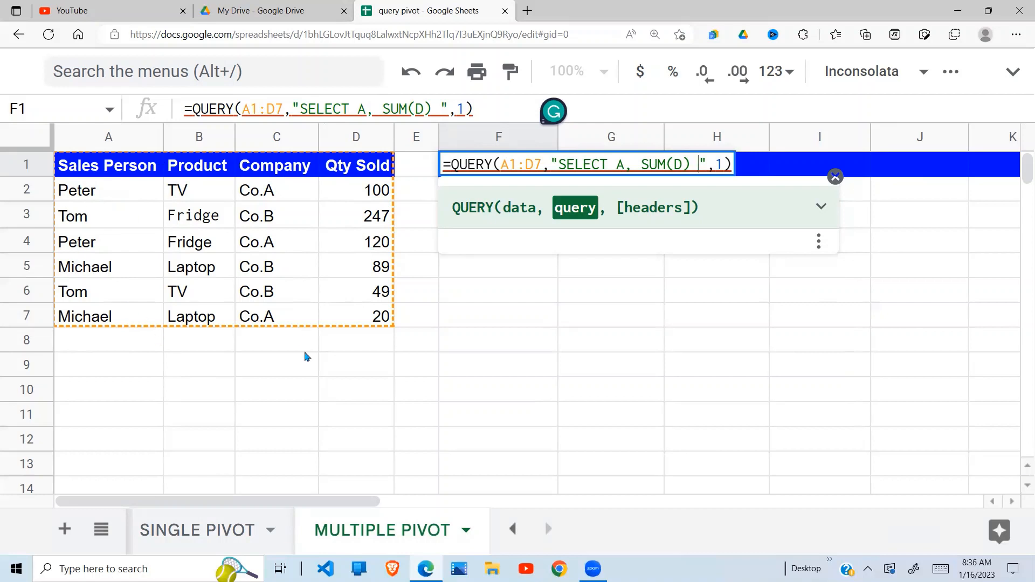
Append "GROUP BY A PIVOT B,C" to the query string in F1 and commit the formula.
{"action": "type", "text": "GROUP "}
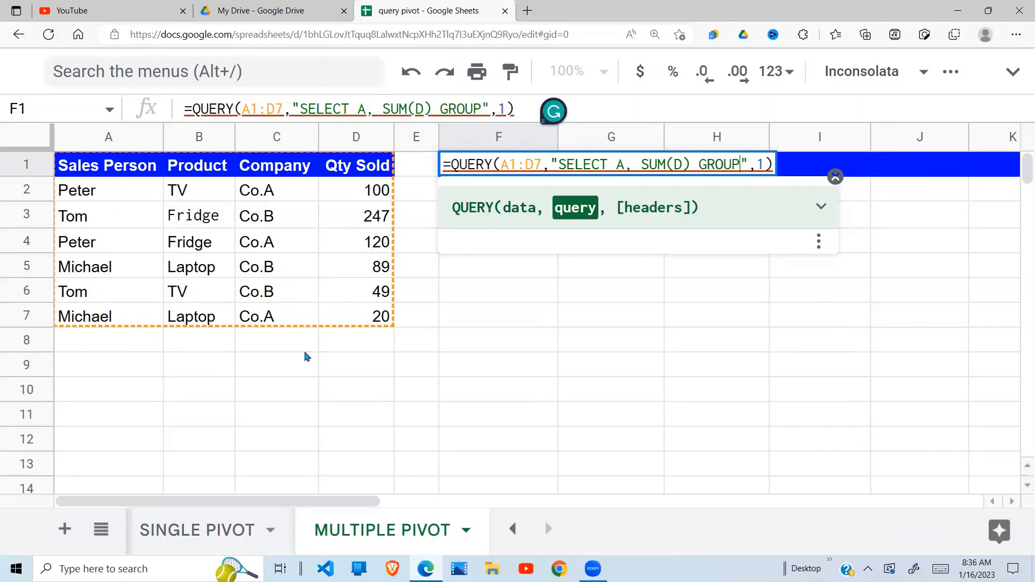
{"action": "type", "text": "BY "}
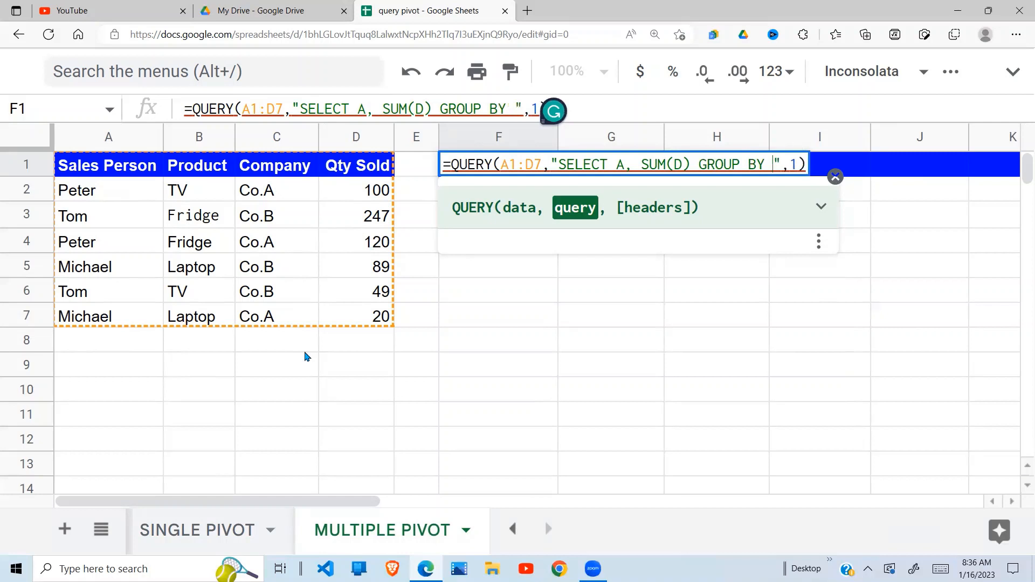
{"action": "type", "text": "A"}
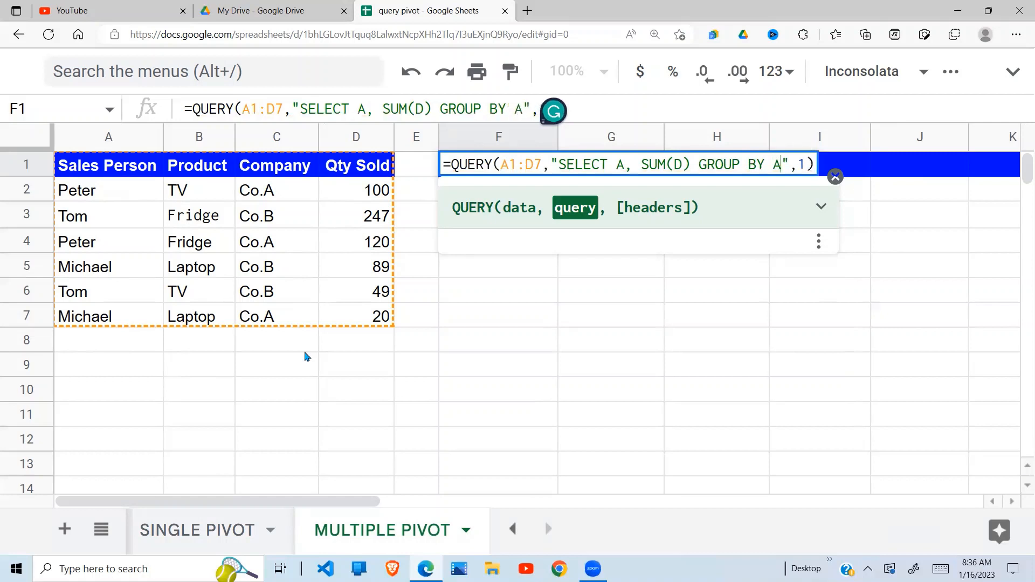
{"action": "type", "text": " PIVOT"}
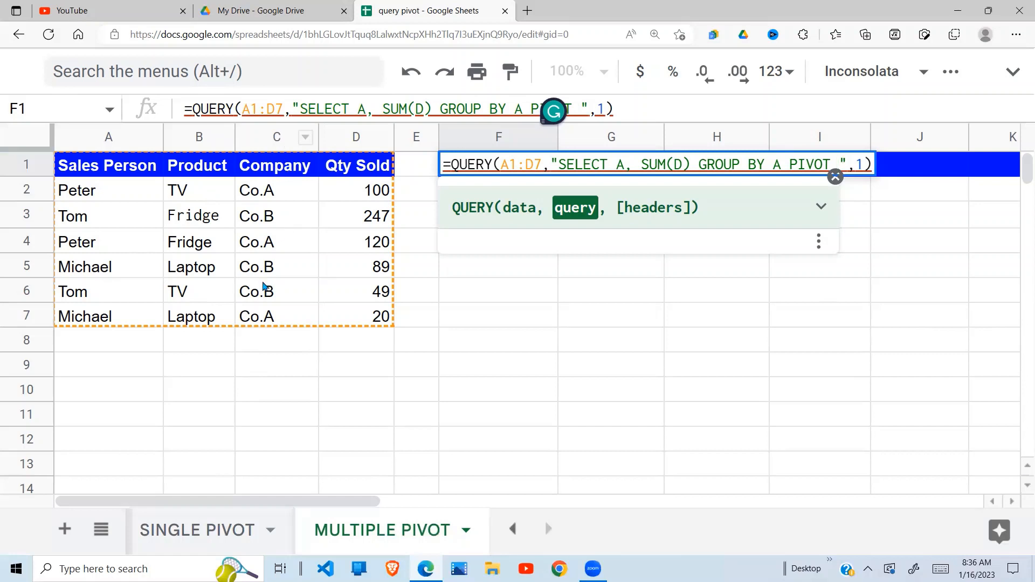
{"action": "type", "text": "B"}
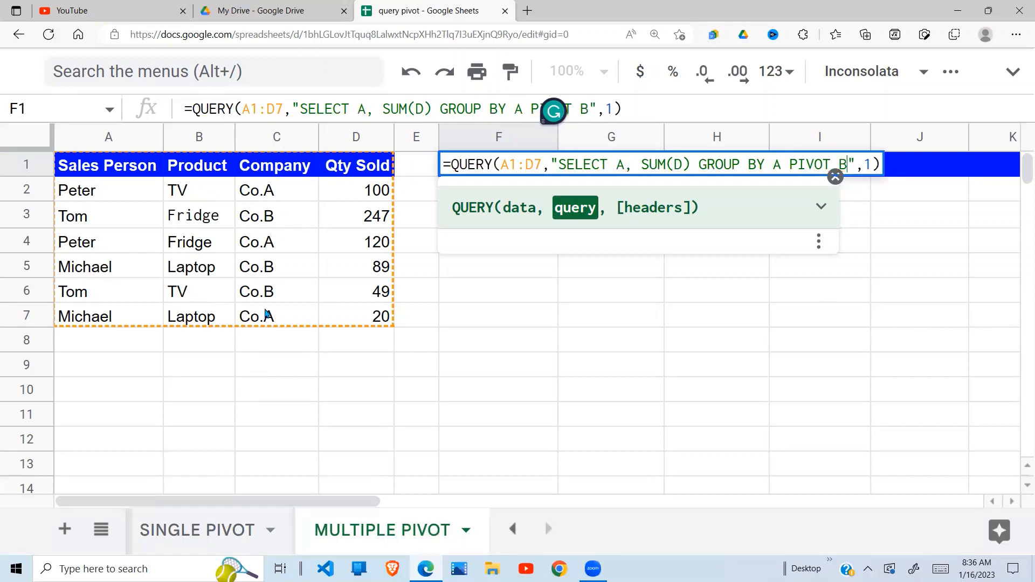
{"action": "type", "text": ",C"}
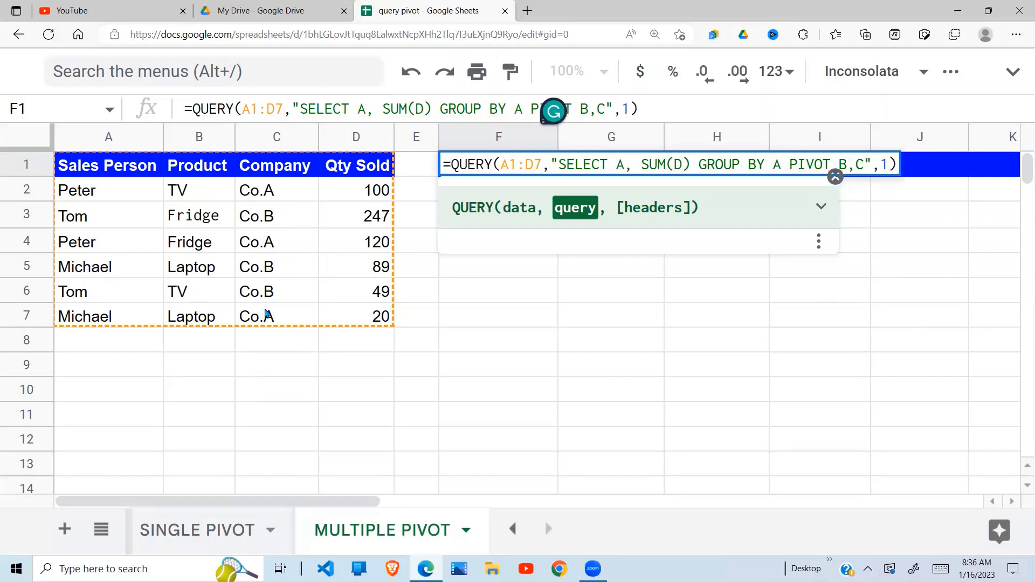
{"action": "key", "text": "Return"}
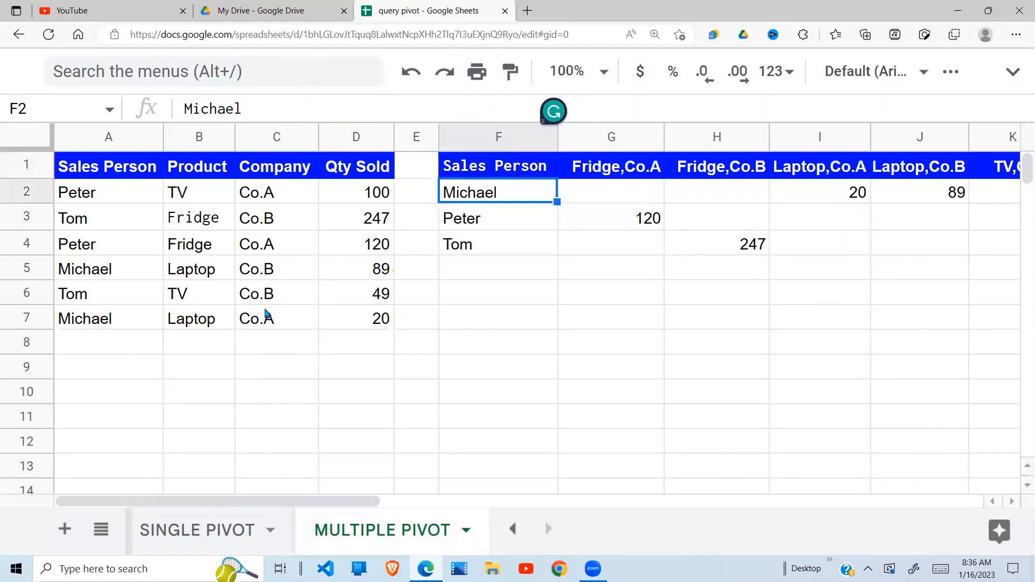
Examine the salesperson names in F2:F4 and compare the Fridge,Co.A and Fridge,Co.B quantities with their source rows 3 and 4.
{"action": "left_click", "coordinate": [403, 330]}
{"action": "left_click_drag", "start_coordinate": [505, 206], "coordinate": [504, 249]}
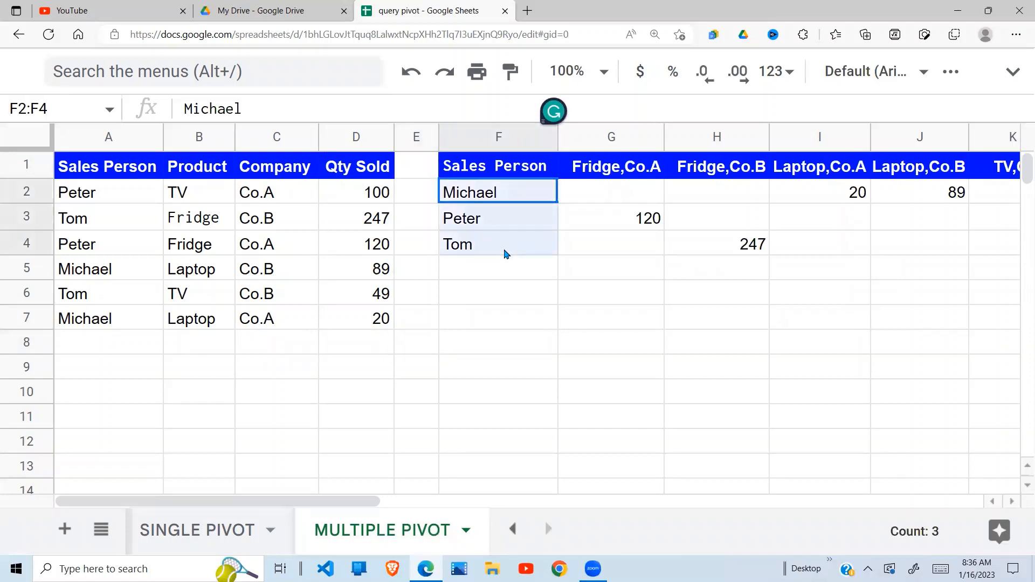
{"action": "left_click", "coordinate": [637, 172]}
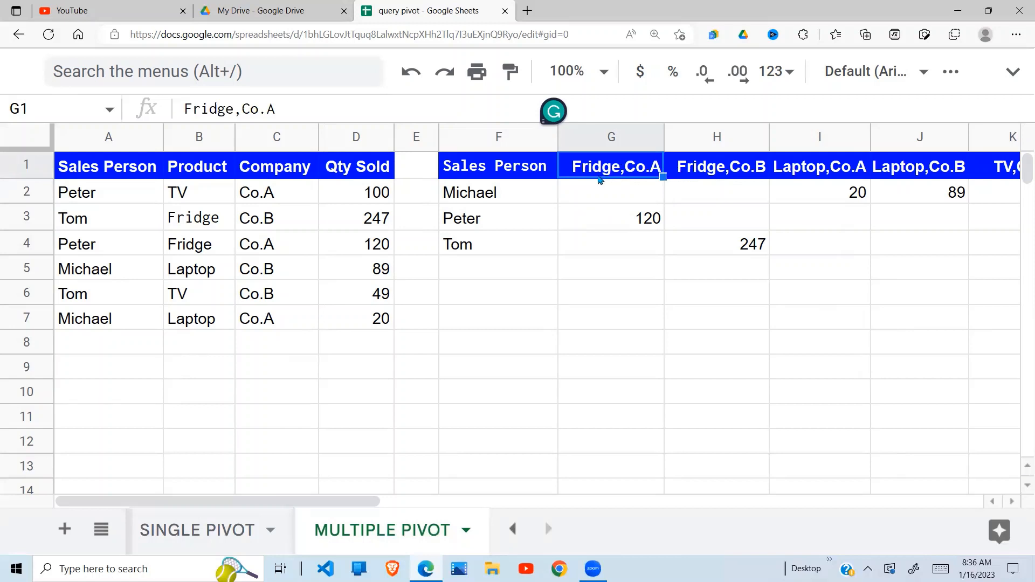
{"action": "left_click", "coordinate": [288, 215]}
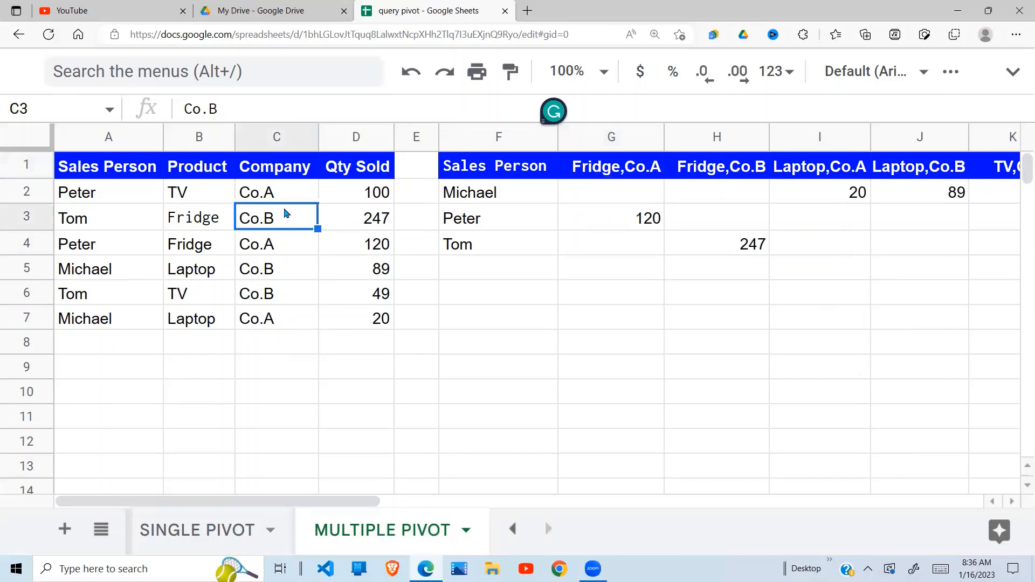
{"action": "left_click", "coordinate": [205, 222]}
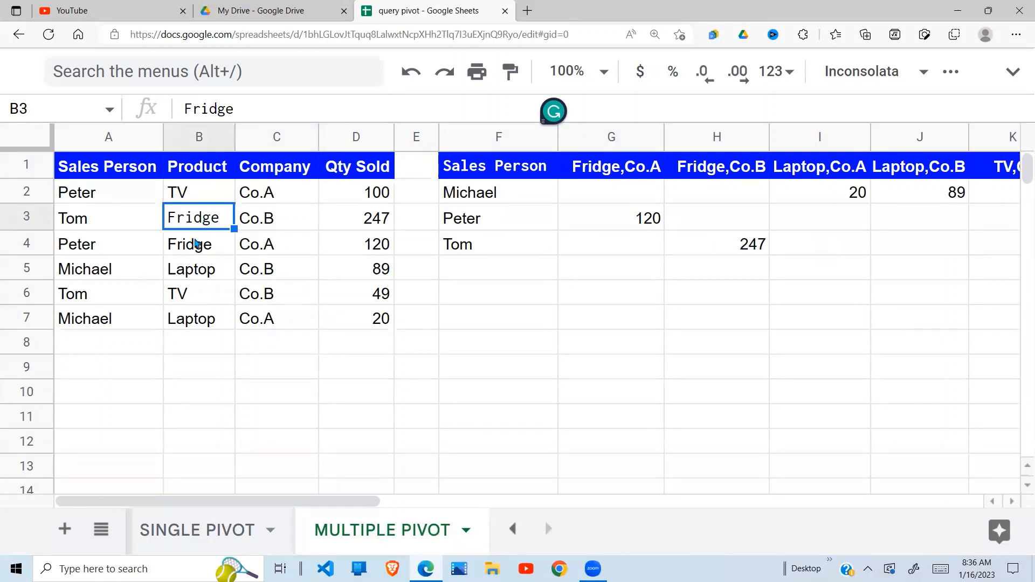
{"action": "left_click", "coordinate": [201, 244]}
{"action": "left_click", "coordinate": [244, 244]}
{"action": "left_click_drag", "start_coordinate": [215, 245], "coordinate": [253, 245]}
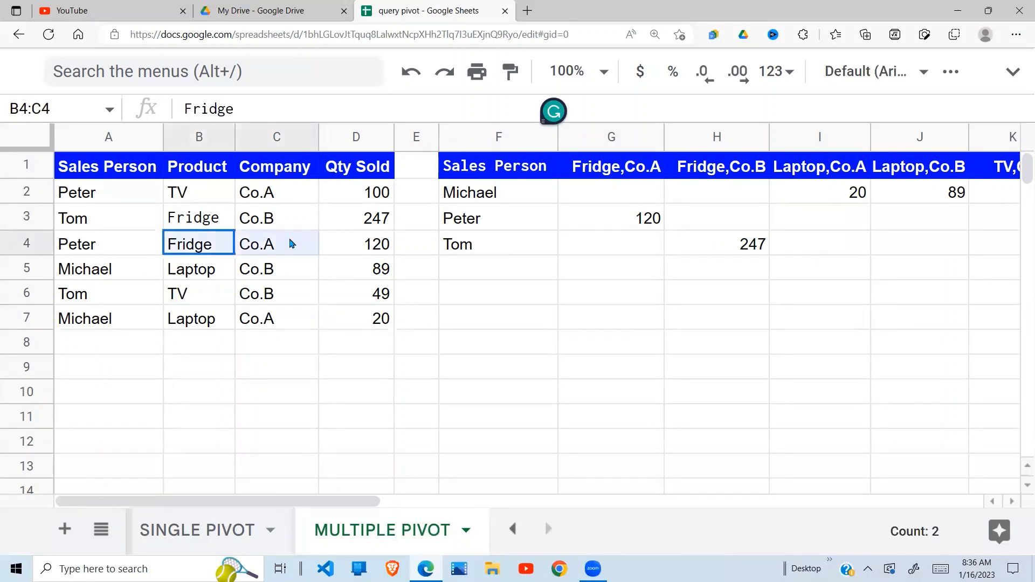
{"action": "left_click", "coordinate": [302, 243]}
{"action": "left_click_drag", "start_coordinate": [109, 247], "coordinate": [391, 250]}
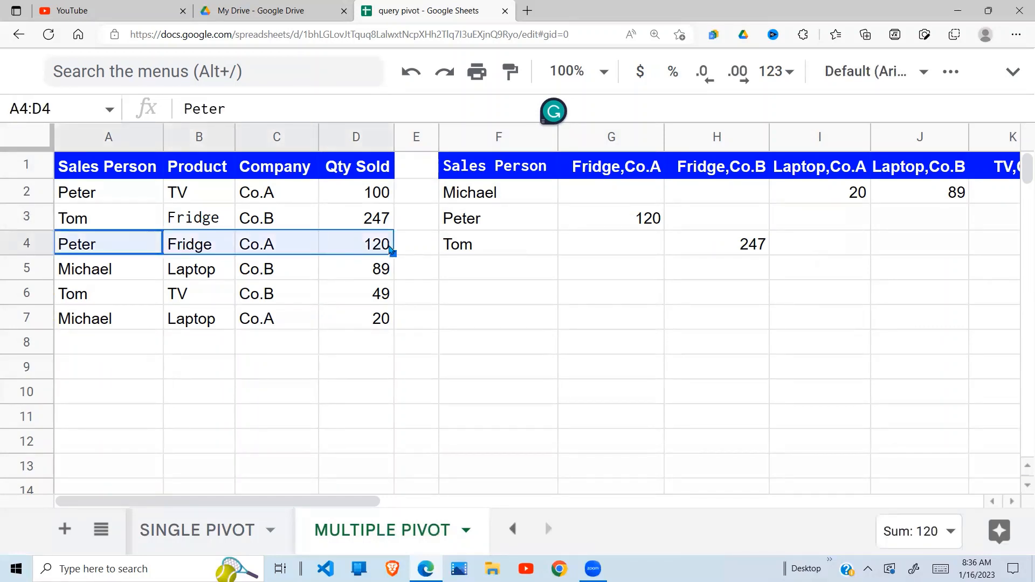
{"action": "left_click", "coordinate": [390, 248]}
{"action": "left_click", "coordinate": [646, 228]}
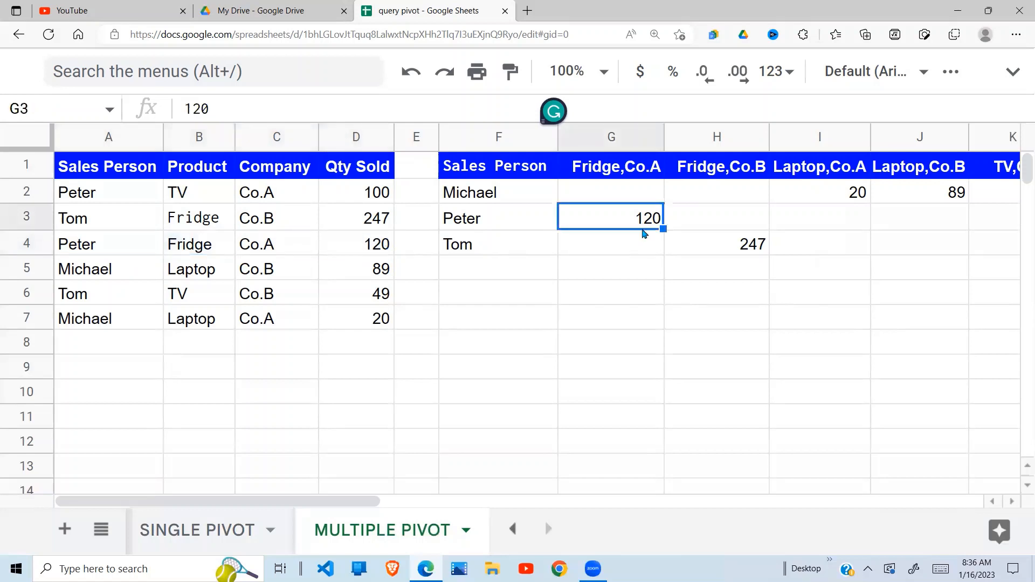
{"action": "left_click", "coordinate": [748, 172]}
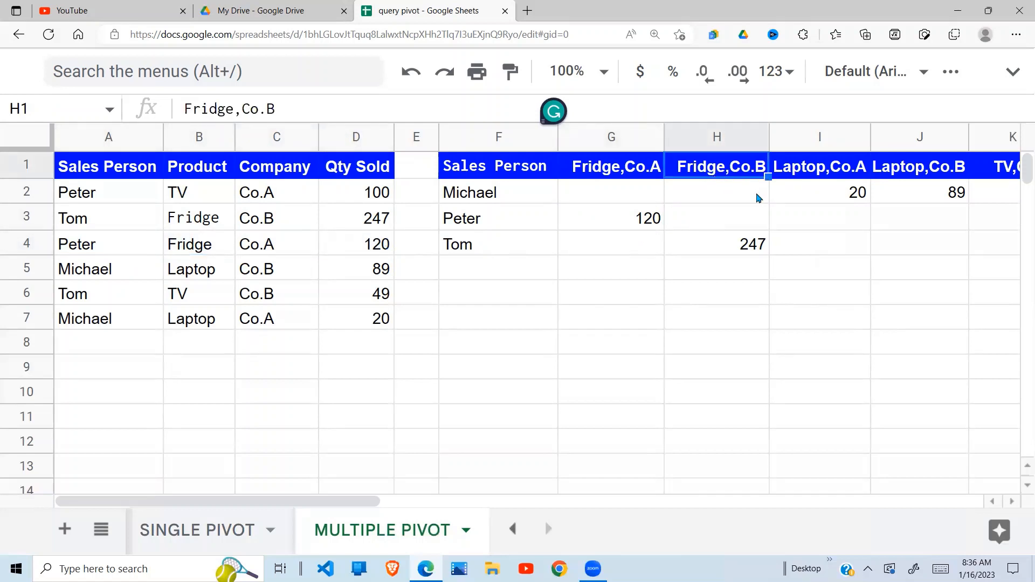
{"action": "left_click", "coordinate": [749, 250]}
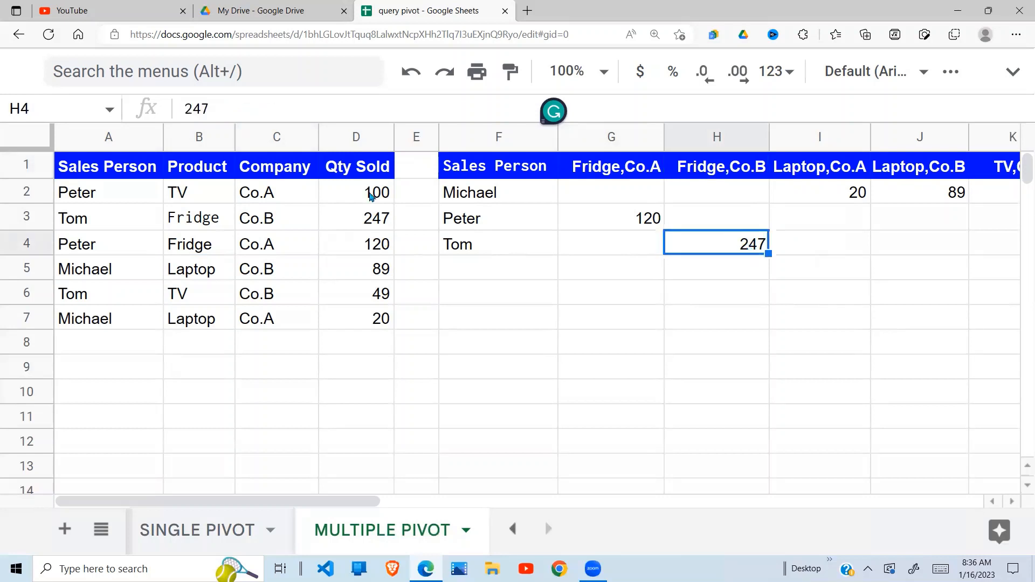
{"action": "left_click", "coordinate": [195, 224]}
{"action": "left_click", "coordinate": [263, 225]}
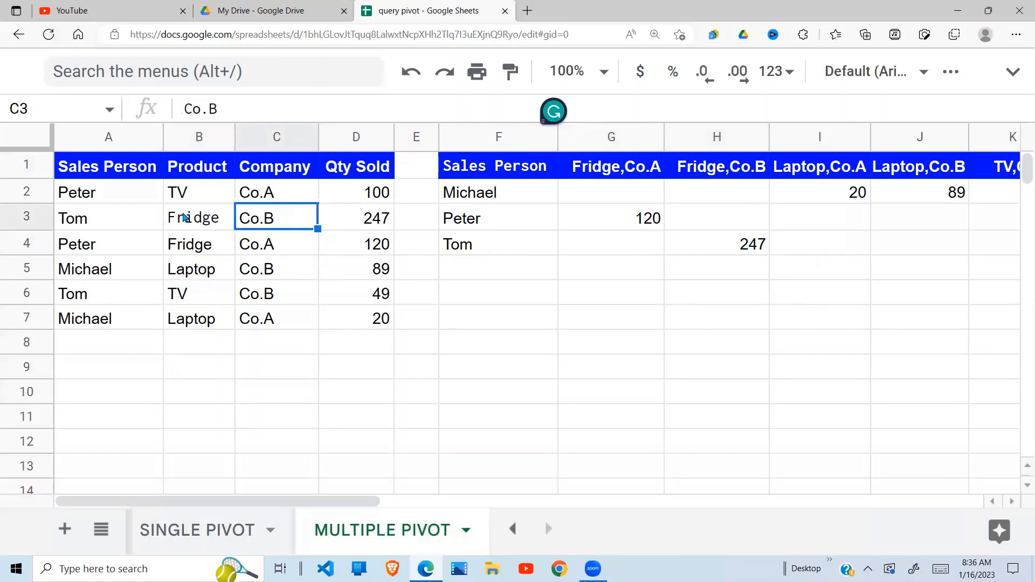
{"action": "left_click_drag", "start_coordinate": [194, 224], "coordinate": [379, 222]}
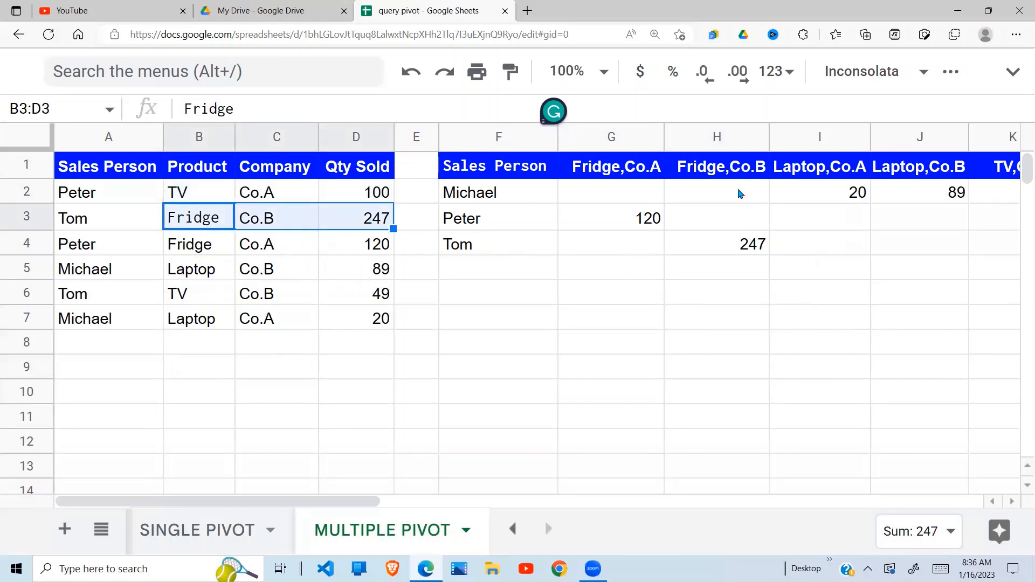
Examine the remaining Laptop and TV company columns of the pivot table and its summed quantities in G2:L4.
{"action": "left_click", "coordinate": [755, 201]}
{"action": "key", "text": "Right"}
{"action": "key", "text": "Right"}
{"action": "key", "text": "Right"}
{"action": "key", "text": "Right"}
{"action": "key", "text": "Right"}
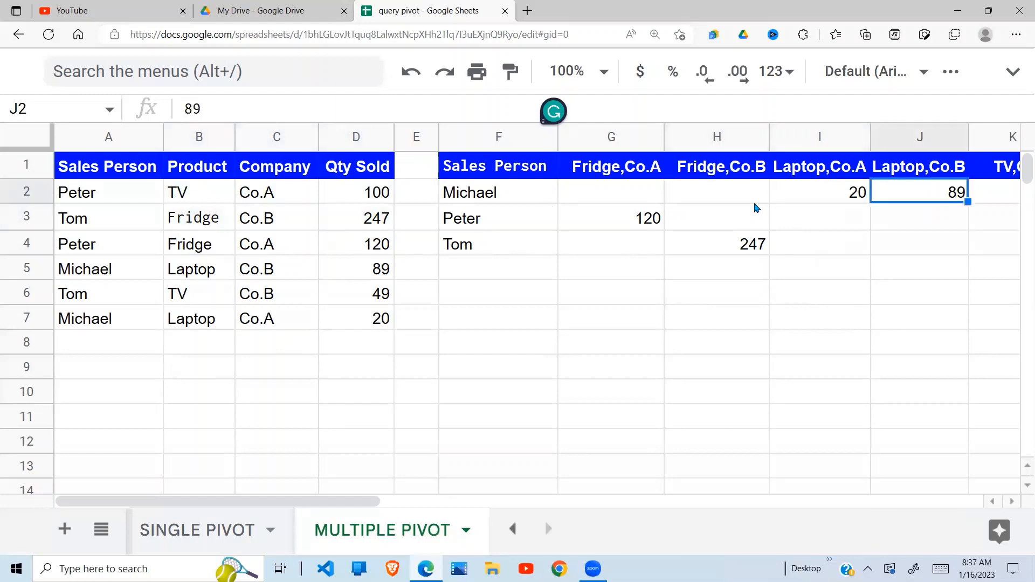
{"action": "left_click", "coordinate": [439, 169]}
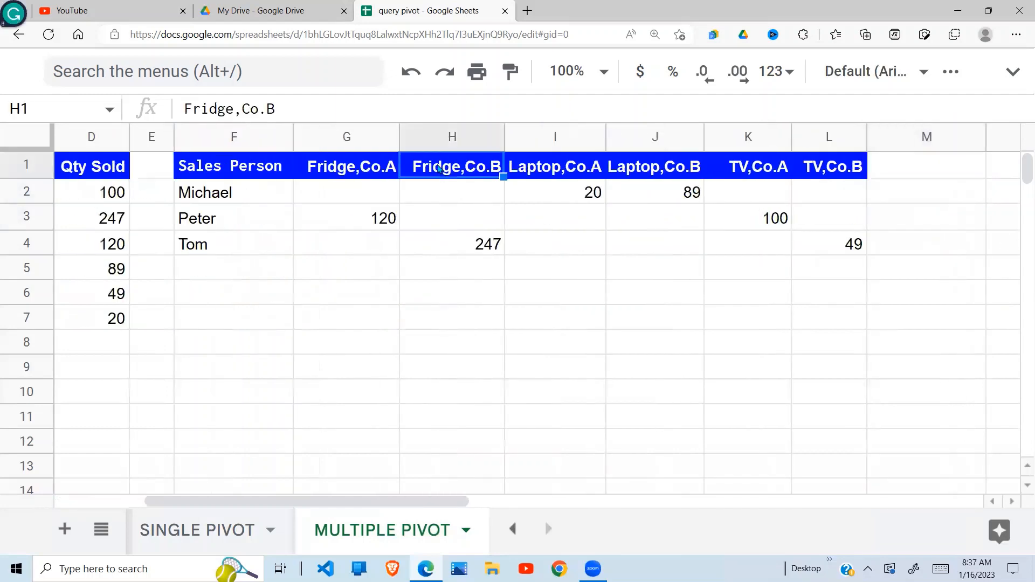
{"action": "left_click", "coordinate": [274, 171]}
{"action": "left_click", "coordinate": [453, 176]}
{"action": "left_click", "coordinate": [780, 177]}
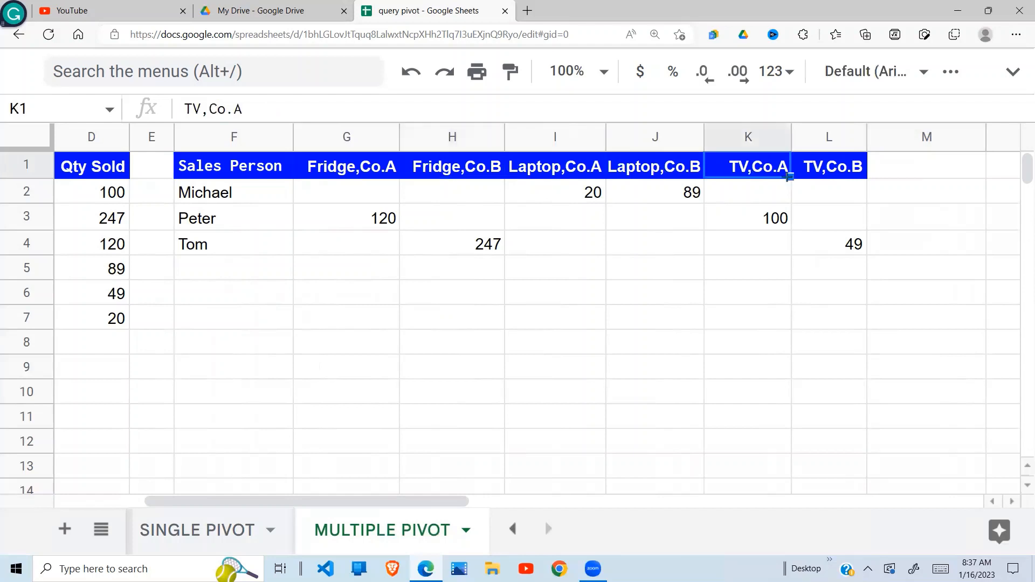
{"action": "left_click", "coordinate": [602, 228]}
{"action": "left_click_drag", "start_coordinate": [372, 192], "coordinate": [851, 244]}
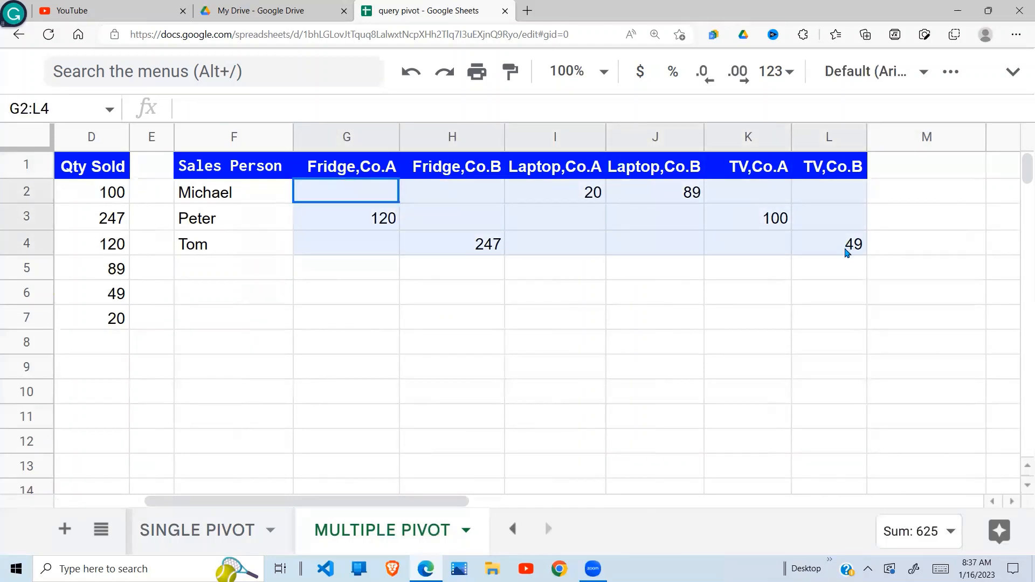